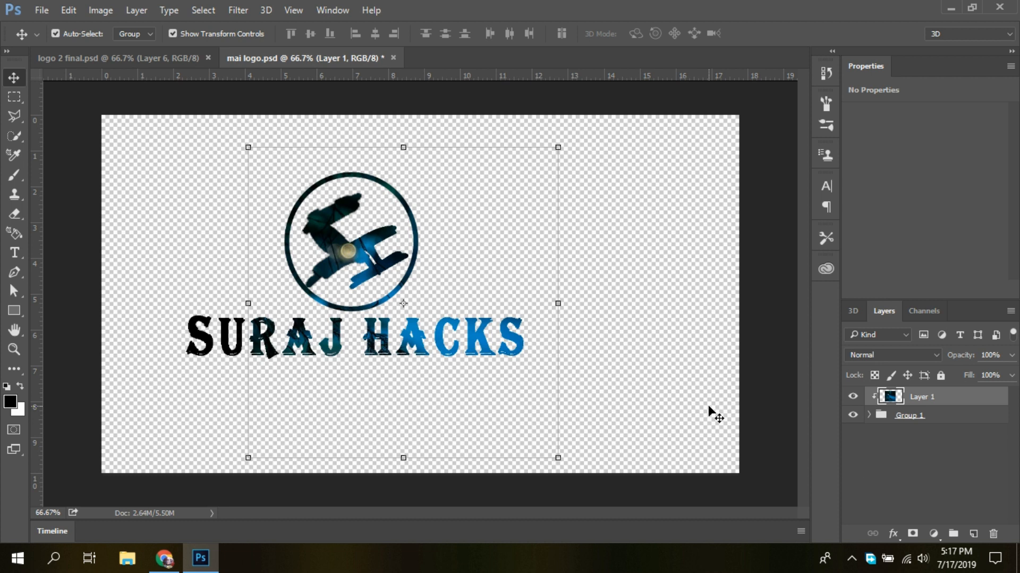
{"action": "left_click_drag", "start_coordinate": [715, 336], "coordinate": [216, 198]}
{"action": "left_click", "coordinate": [589, 247]}
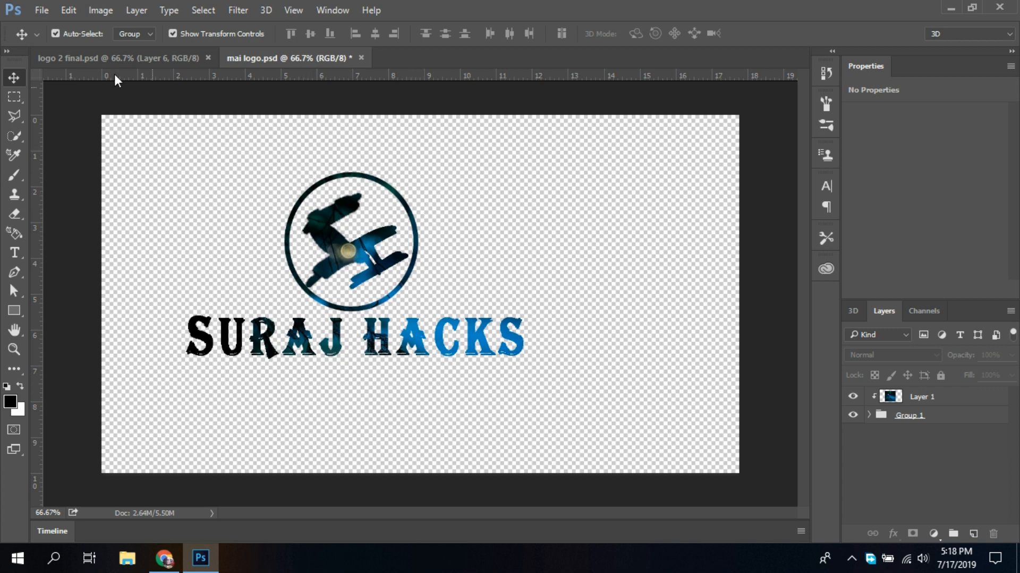
- Start a new document and set its size to 1280 pixels wide by 720 pixels high
{"action": "left_click", "coordinate": [41, 10]}
{"action": "left_click", "coordinate": [53, 15]}
{"action": "left_click", "coordinate": [45, 10]}
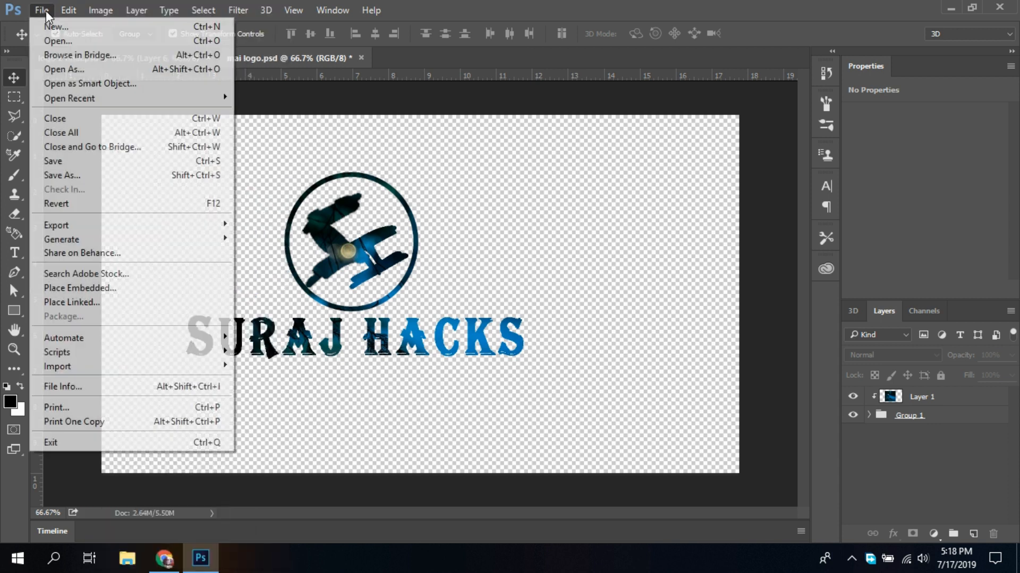
{"action": "left_click", "coordinate": [46, 24]}
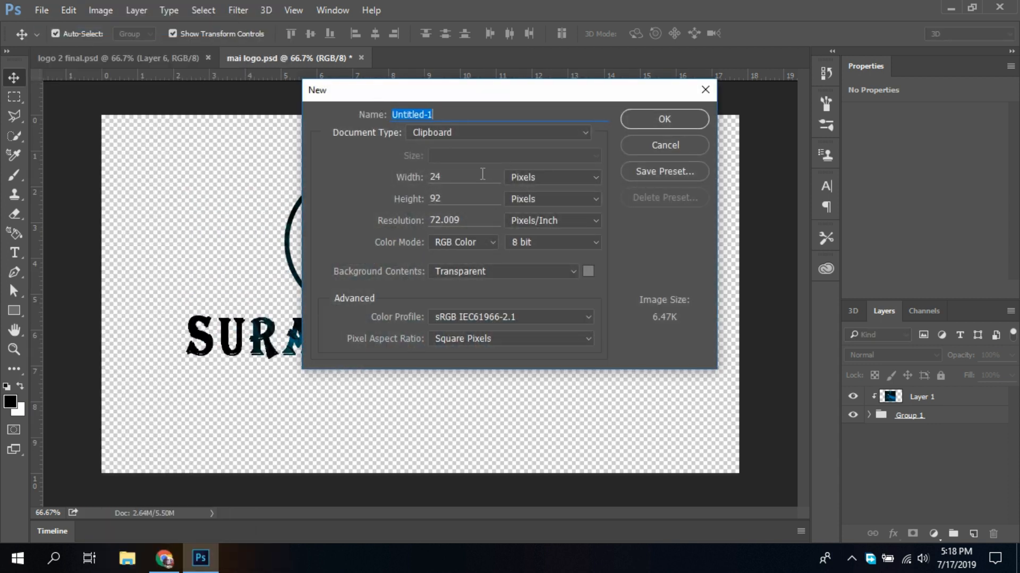
{"action": "left_click_drag", "start_coordinate": [480, 177], "coordinate": [407, 181]}
{"action": "type", "text": "12280"}
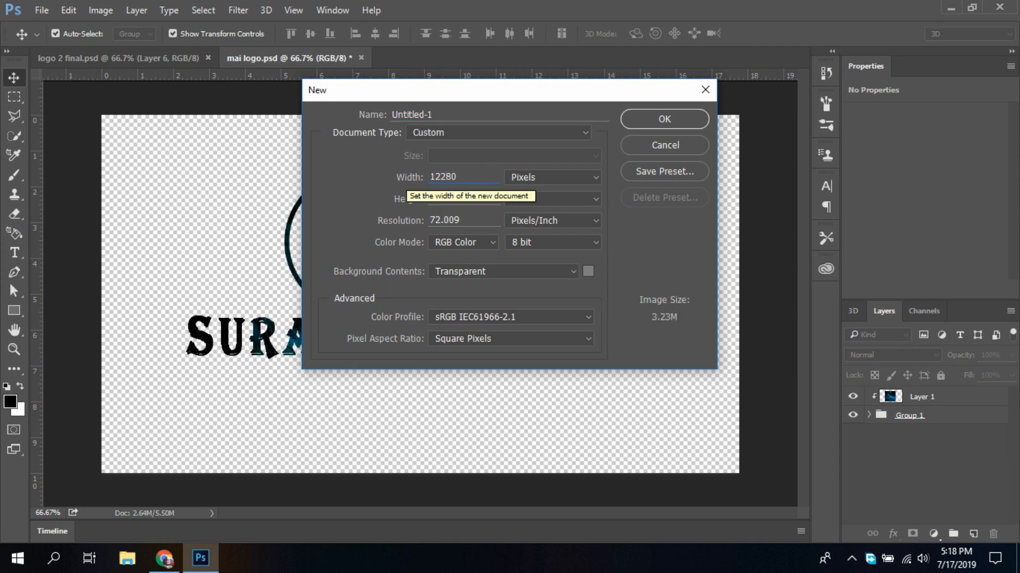
{"action": "key", "text": "BackSpace"}
{"action": "key", "text": "BackSpace"}
{"action": "key", "text": "BackSpace"}
{"action": "type", "text": "80"}
{"action": "key", "text": "Tab"}
{"action": "type", "text": "720"}
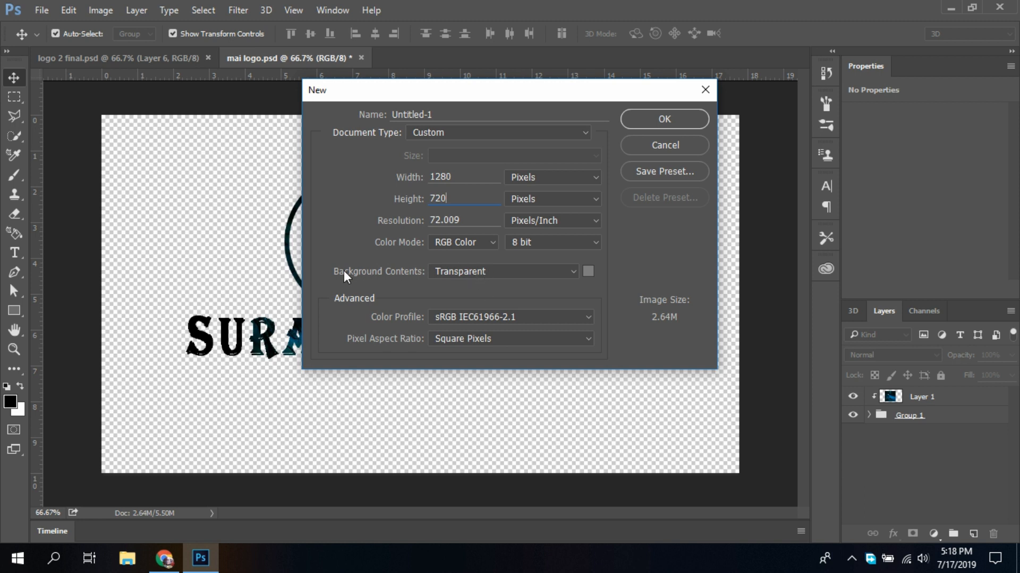
- Choose Transparent as the background contents and create the document
{"action": "left_click", "coordinate": [531, 272]}
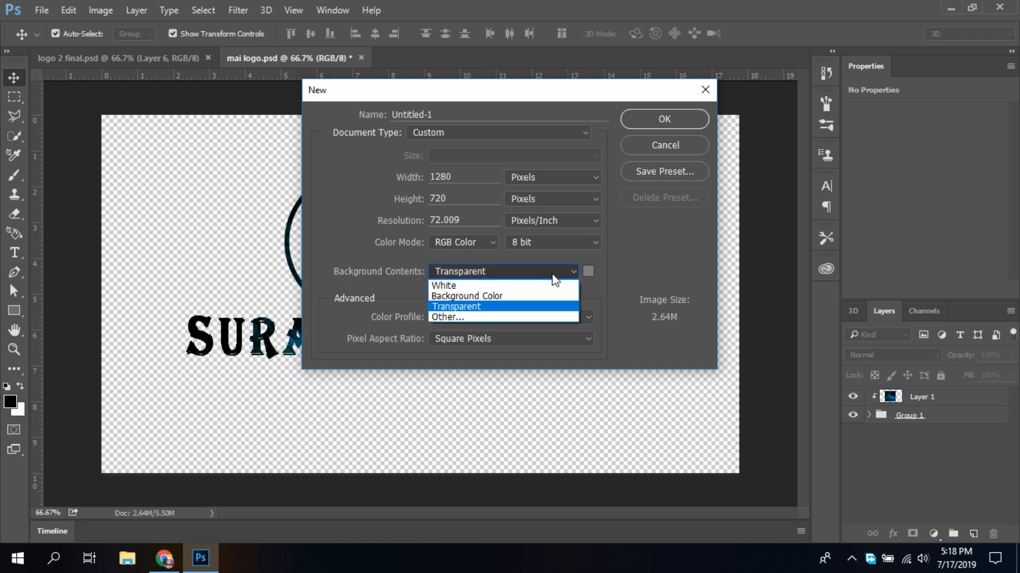
{"action": "left_click", "coordinate": [492, 308]}
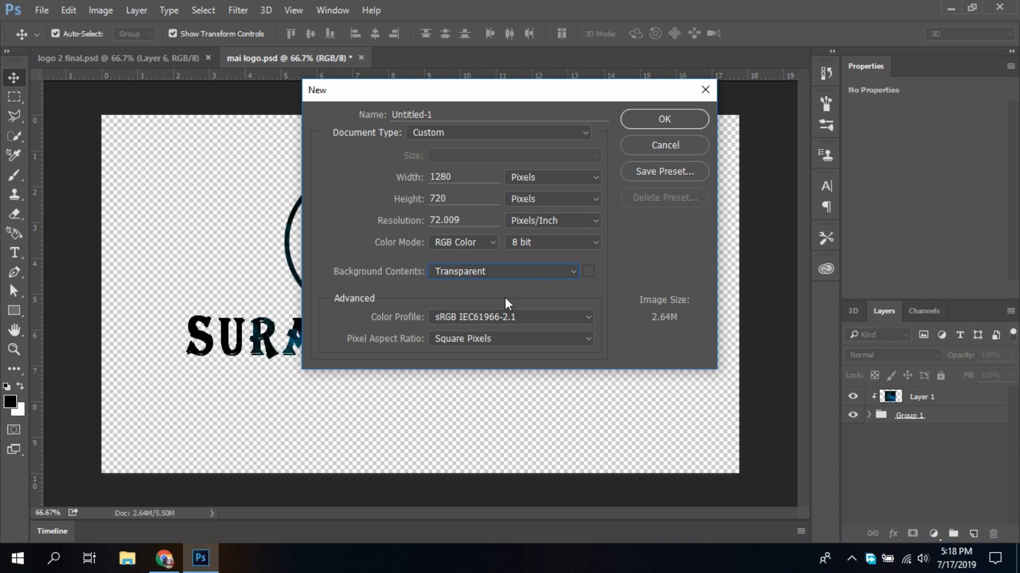
{"action": "left_click", "coordinate": [673, 118]}
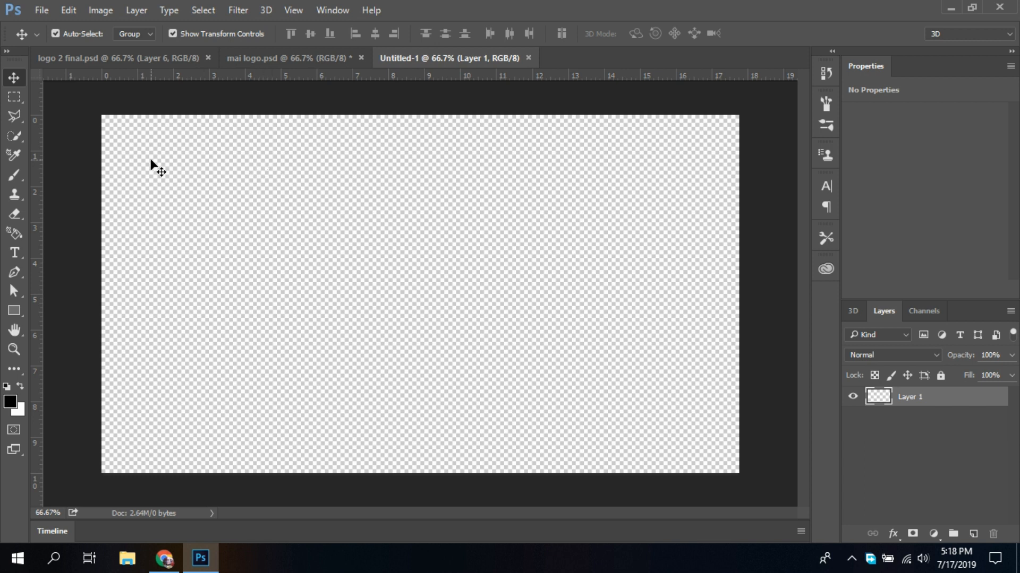
- Draw a text box of about 401 × 287 px left of the canvas centre and choose the Holiday Blues Regular font
{"action": "left_click", "coordinate": [15, 253]}
{"action": "left_click_drag", "start_coordinate": [191, 209], "coordinate": [390, 351]}
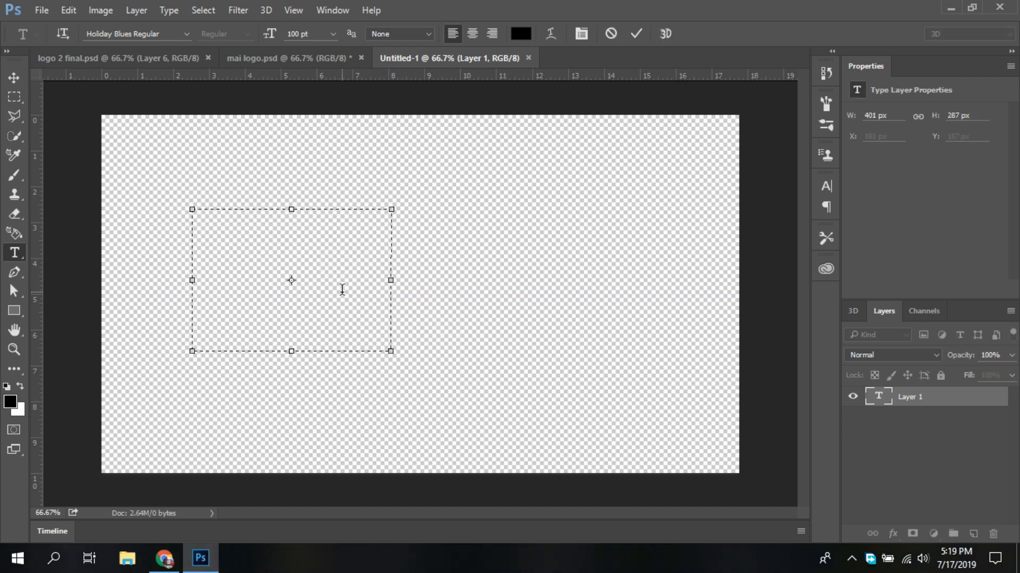
{"action": "left_click", "coordinate": [177, 35]}
{"action": "left_click", "coordinate": [187, 33]}
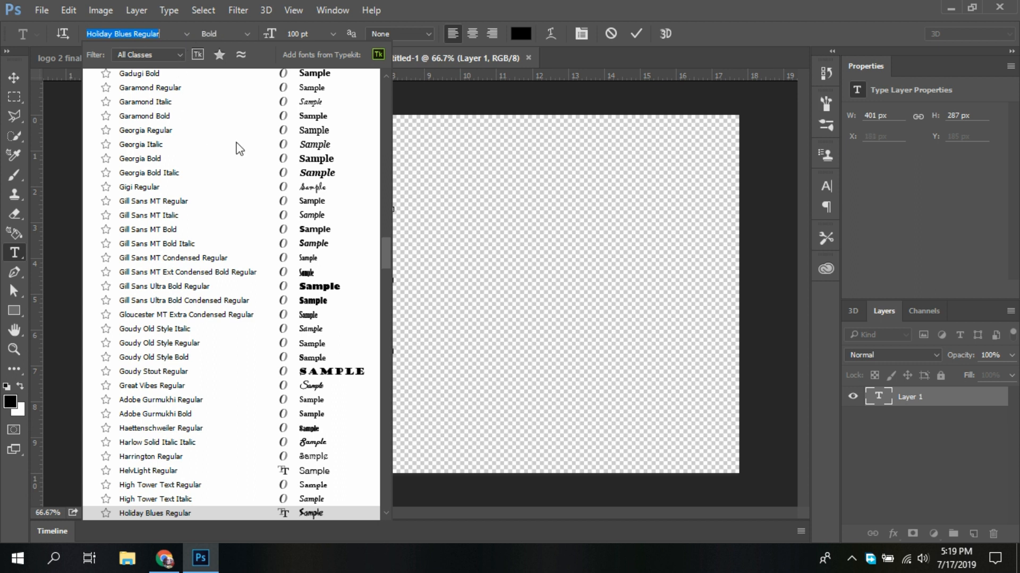
{"action": "scroll", "coordinate": [234, 148], "scroll_direction": "up", "scroll_amount": 9}
{"action": "left_click_drag", "start_coordinate": [387, 224], "coordinate": [383, 81]}
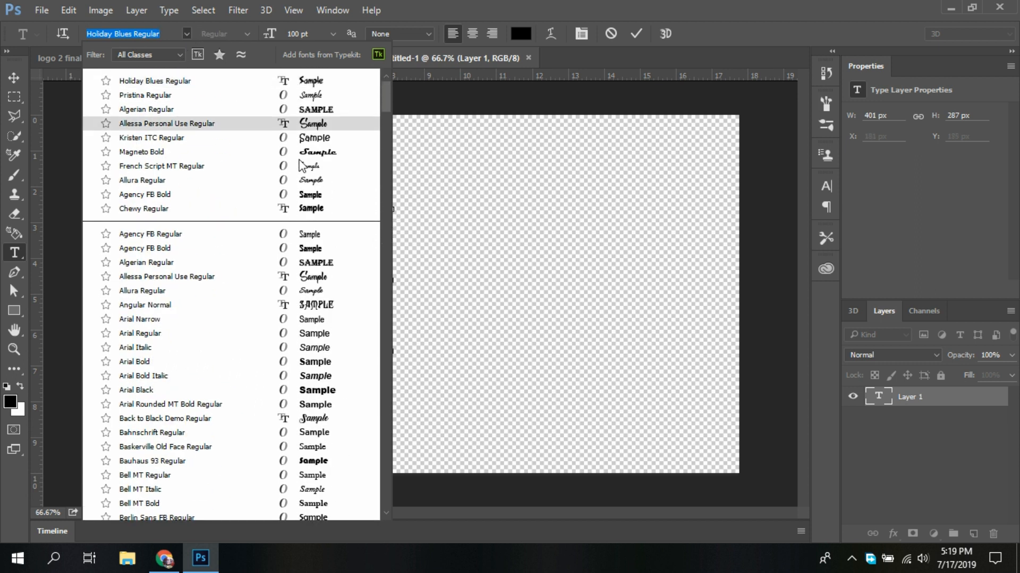
{"action": "left_click", "coordinate": [170, 81]}
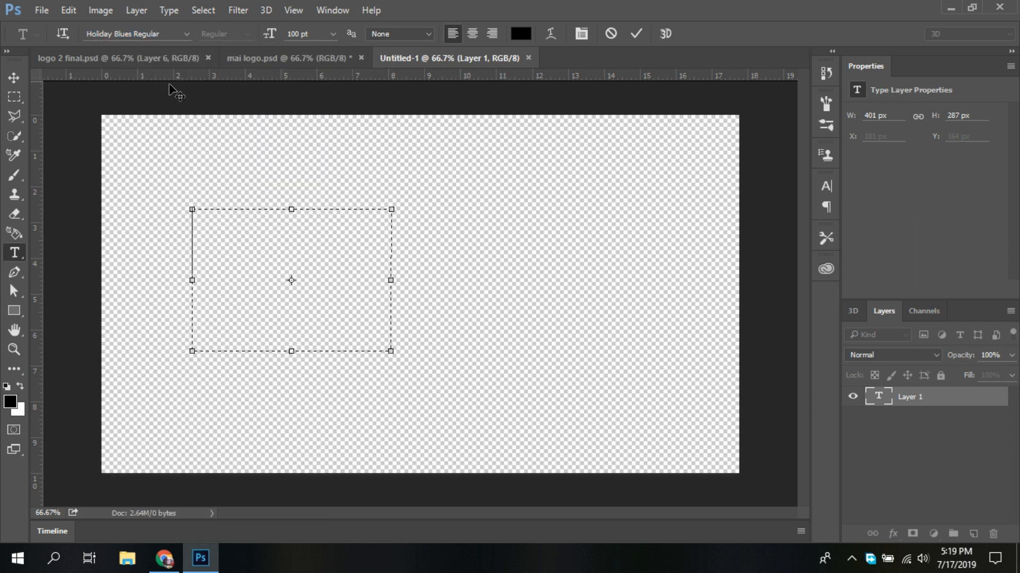
{"action": "type", "text": "sdafa"}
{"action": "left_click_drag", "start_coordinate": [348, 245], "coordinate": [144, 254]}
{"action": "type", "text": "SH"}
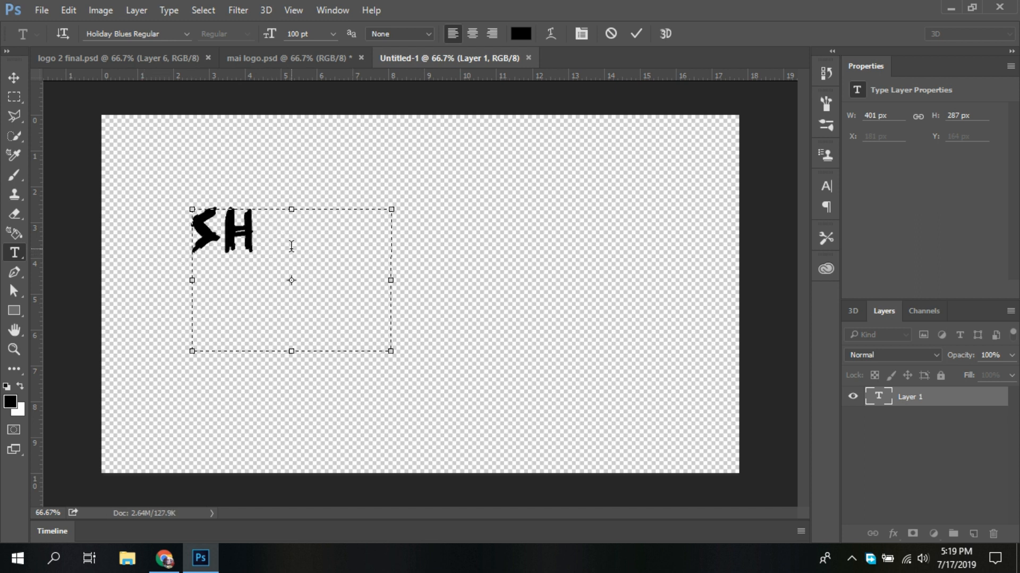
{"action": "left_click_drag", "start_coordinate": [291, 246], "coordinate": [238, 242]}
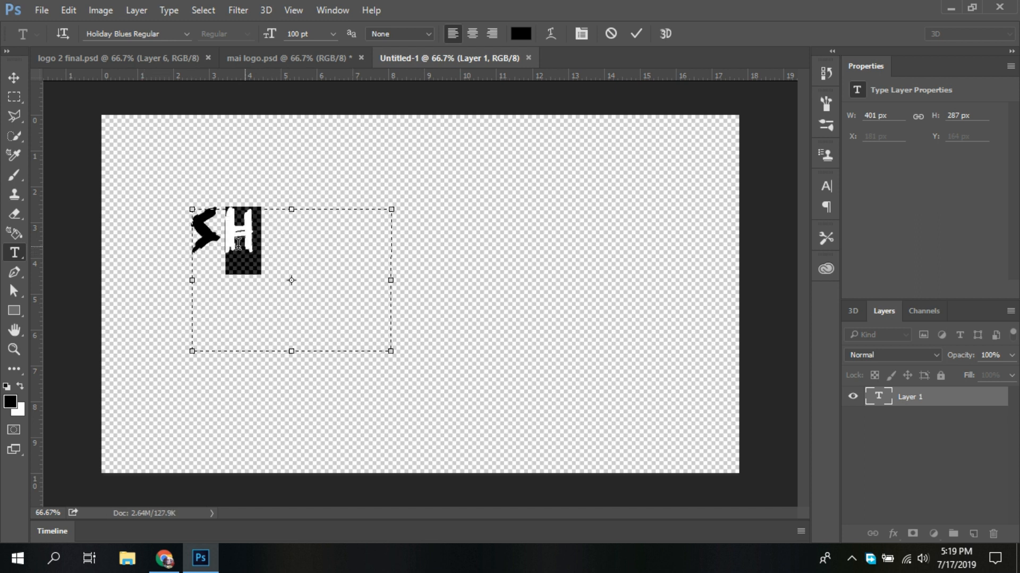
{"action": "key", "text": "BackSpace"}
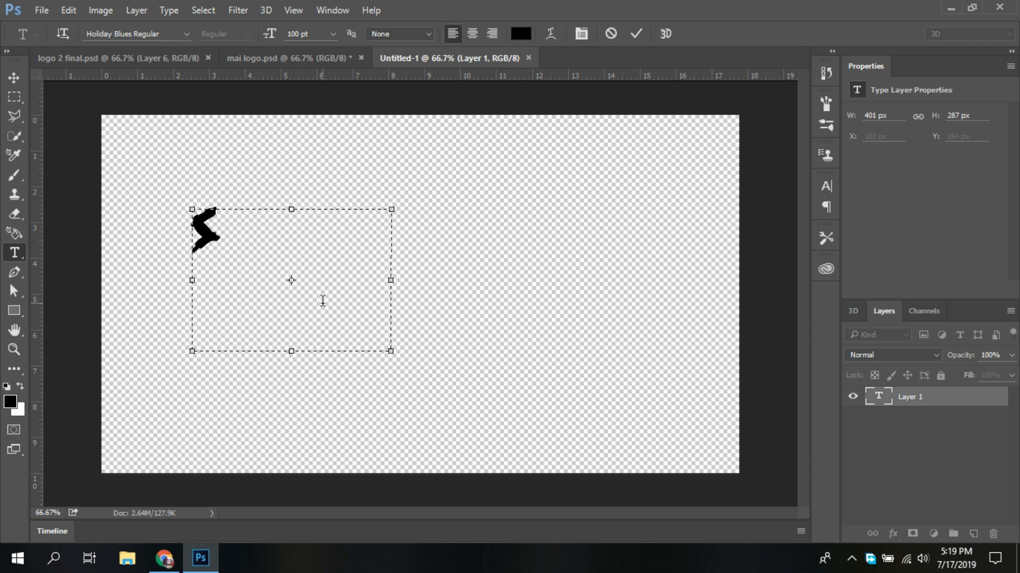
{"action": "left_click_drag", "start_coordinate": [322, 301], "coordinate": [176, 245]}
{"action": "key", "text": "BackSpace"}
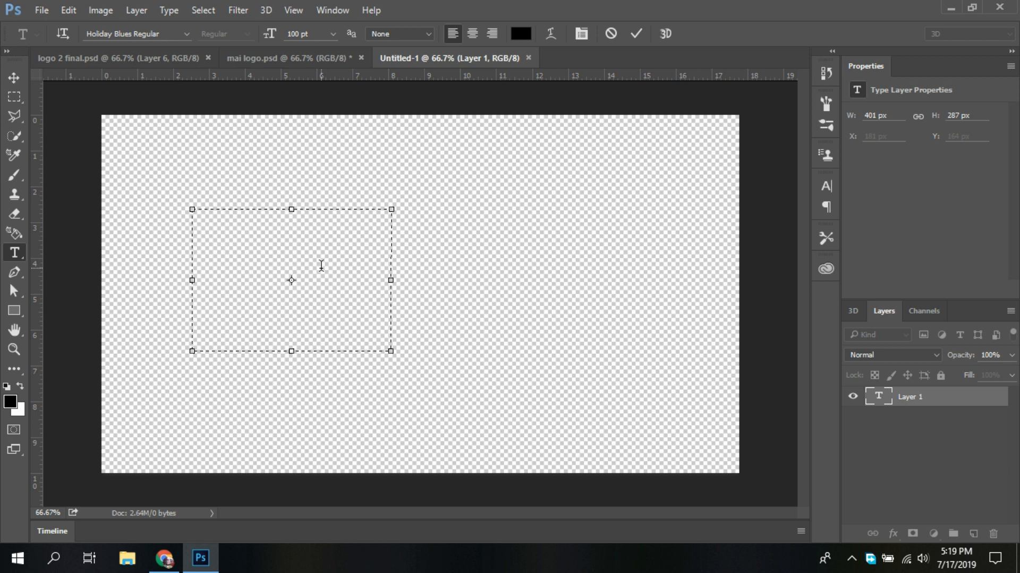
- Enter the letter S in the text box and shrink the box to about 282 × 225 px
{"action": "type", "text": "S"}
{"action": "left_click_drag", "start_coordinate": [392, 352], "coordinate": [332, 321]}
- Enlarge the letter S to a font size of 132 pt and commit the text
{"action": "left_click_drag", "start_coordinate": [207, 257], "coordinate": [184, 257]}
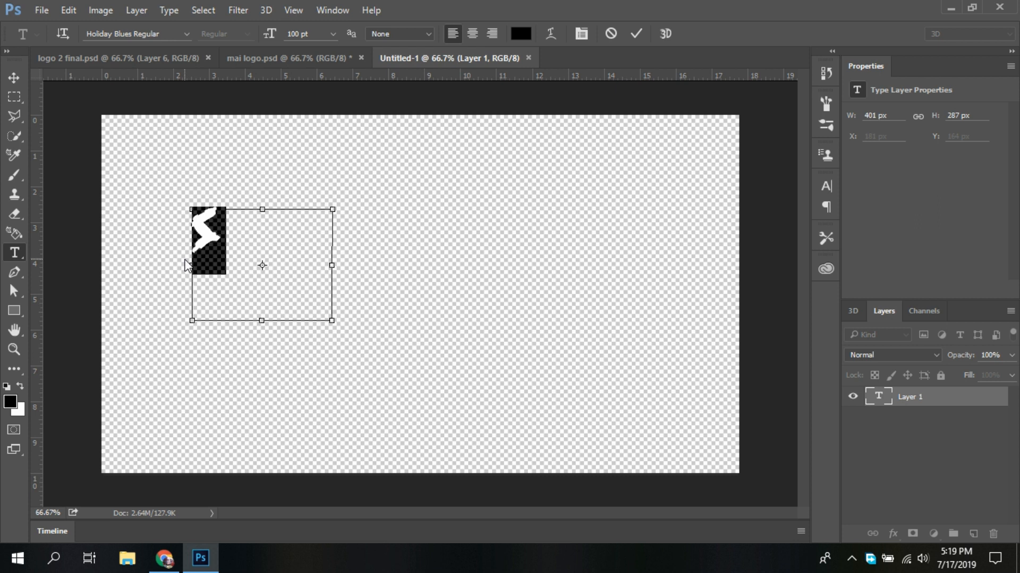
{"action": "key", "text": "ctrl+shift+period"}
{"action": "key", "text": "ctrl+shift+period"}
{"action": "key", "text": "ctrl+shift+period"}
{"action": "key", "text": "ctrl+shift+period"}
{"action": "key", "text": "ctrl+shift+period"}
{"action": "key", "text": "ctrl+shift+period"}
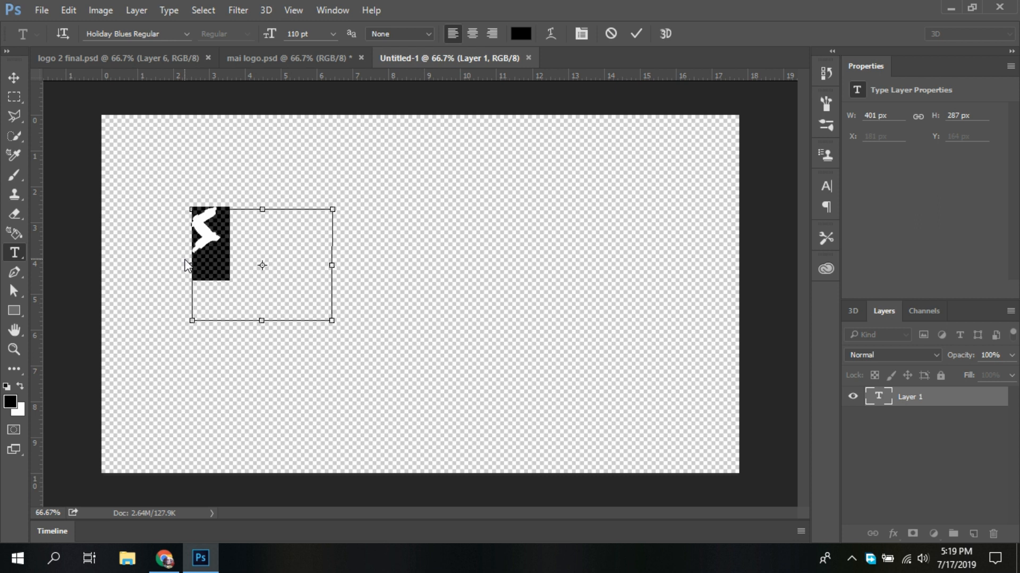
{"action": "key", "text": "ctrl+shift+period"}
{"action": "key", "text": "ctrl+shift+period"}
{"action": "key", "text": "ctrl+shift+period"}
{"action": "key", "text": "ctrl+shift+period"}
{"action": "key", "text": "ctrl+shift+period"}
{"action": "key", "text": "ctrl+shift+period"}
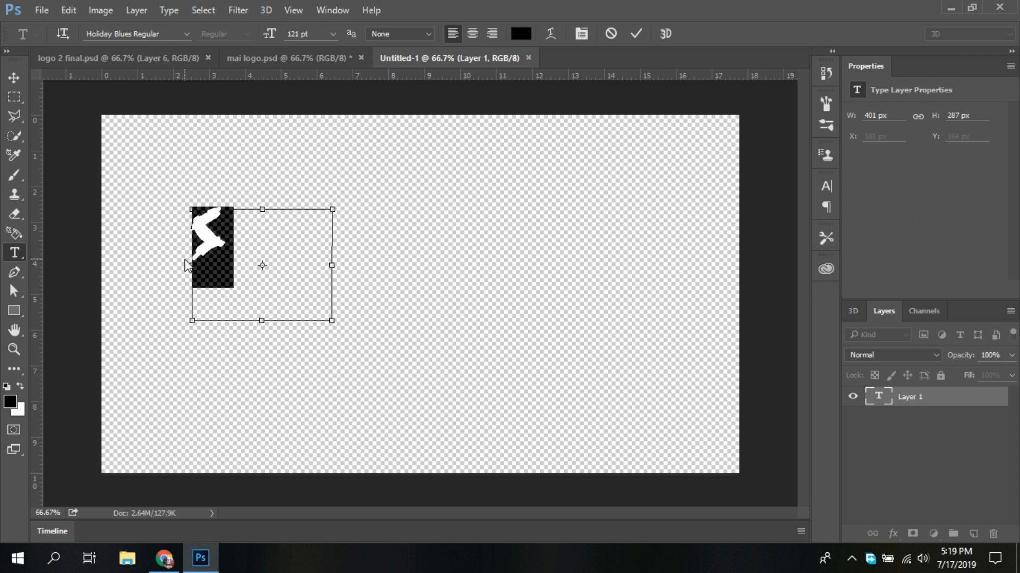
{"action": "key", "text": "ctrl+shift+period"}
{"action": "key", "text": "ctrl+shift+period"}
{"action": "key", "text": "ctrl+shift+period"}
{"action": "key", "text": "ctrl+shift+period"}
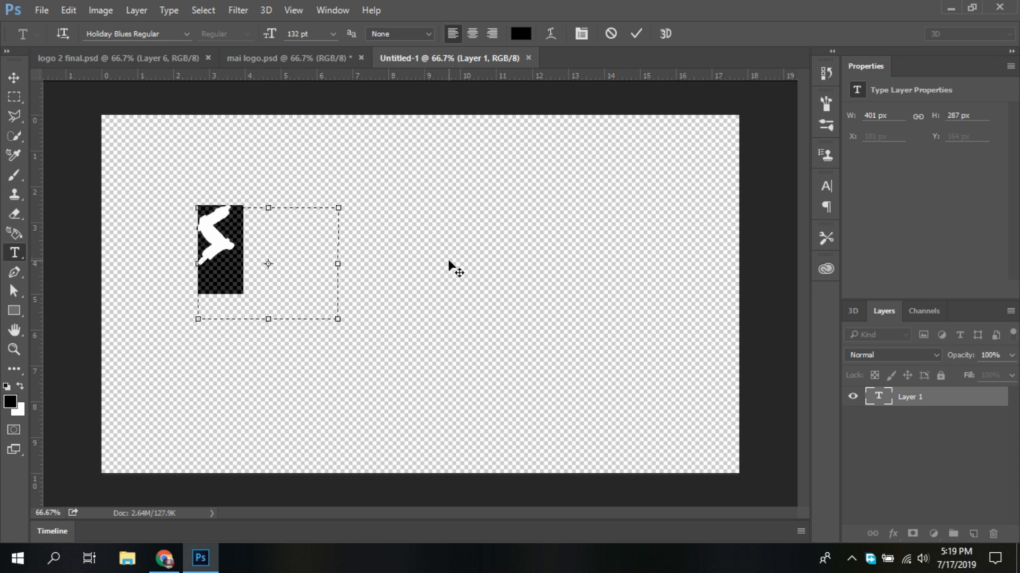
{"action": "left_click", "coordinate": [14, 78]}
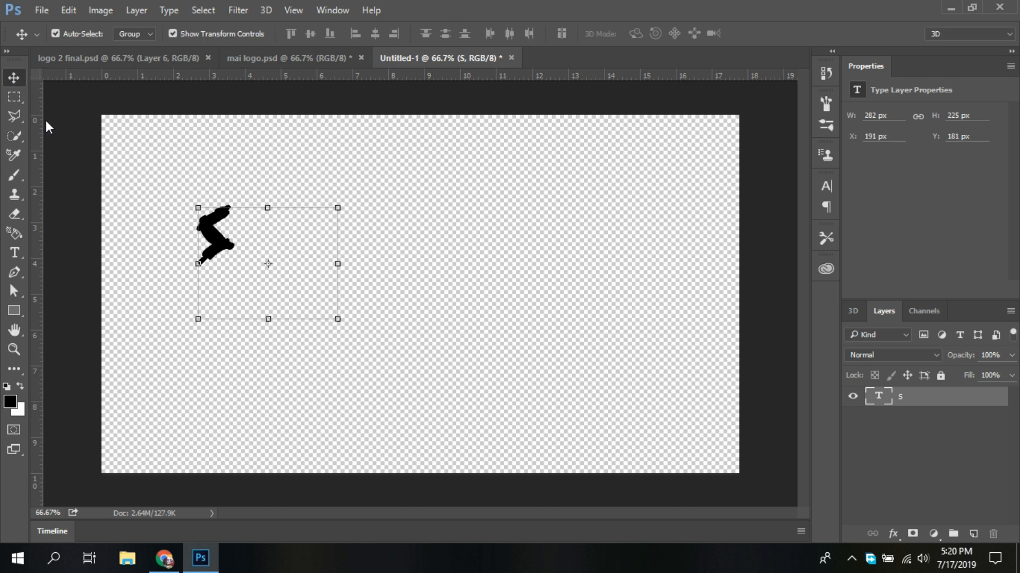
- Scale the S text layer to about 110% width and 114% height and apply the transform
{"action": "left_click", "coordinate": [305, 259]}
{"action": "left_click", "coordinate": [225, 248]}
{"action": "left_click_drag", "start_coordinate": [338, 319], "coordinate": [352, 334]}
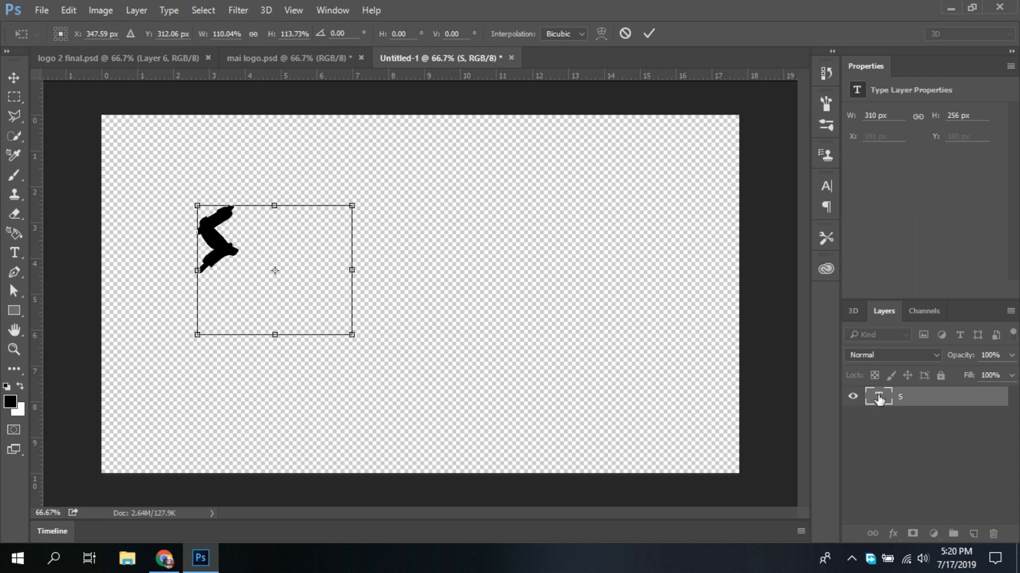
{"action": "key", "text": "Return"}
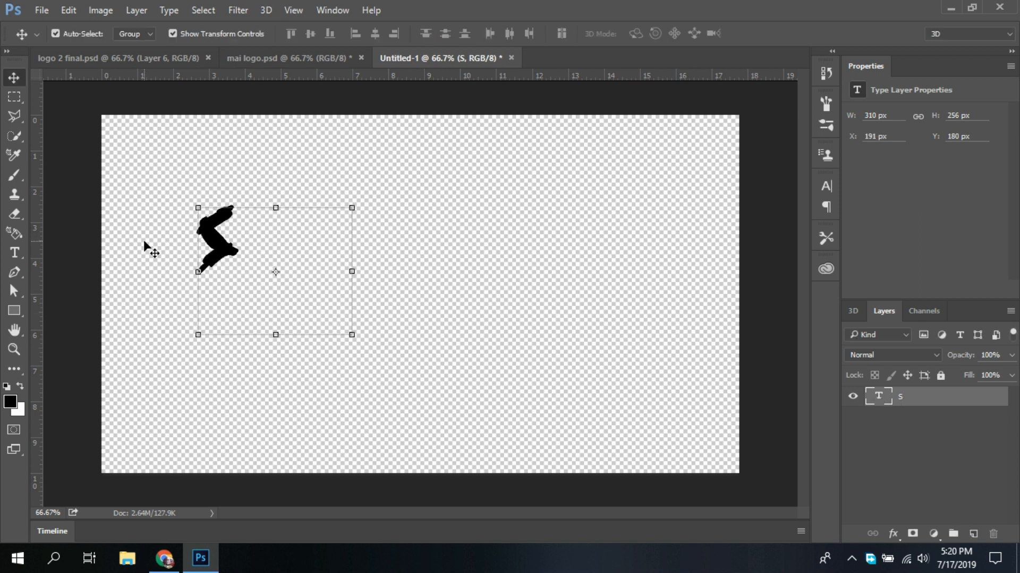
- Add a second text box right of the S containing the letter H, and shrink the box around the letter
{"action": "left_click", "coordinate": [14, 252]}
{"action": "left_click_drag", "start_coordinate": [414, 208], "coordinate": [639, 334]}
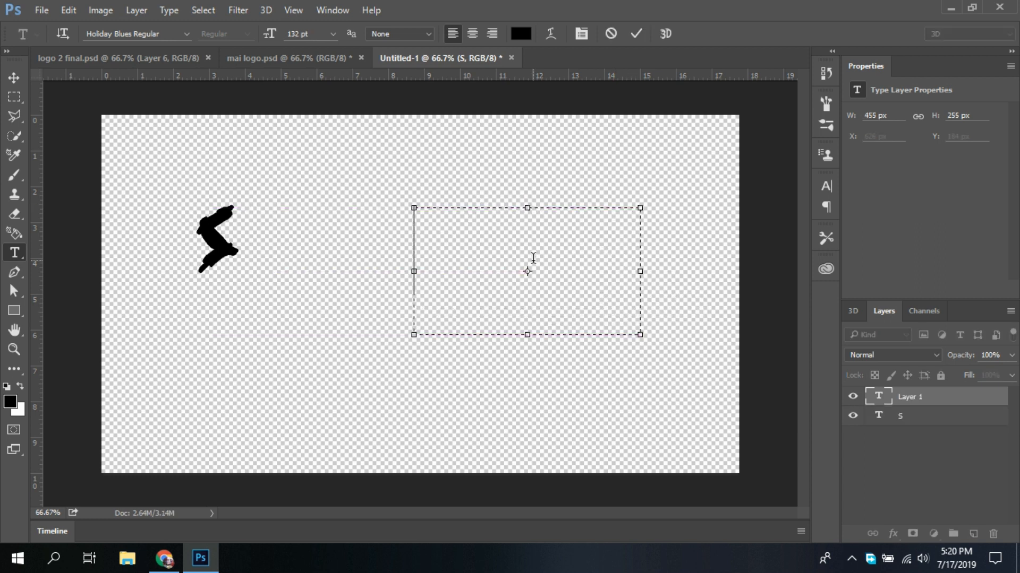
{"action": "type", "text": "h"}
{"action": "key", "text": "BackSpace"}
{"action": "type", "text": "H"}
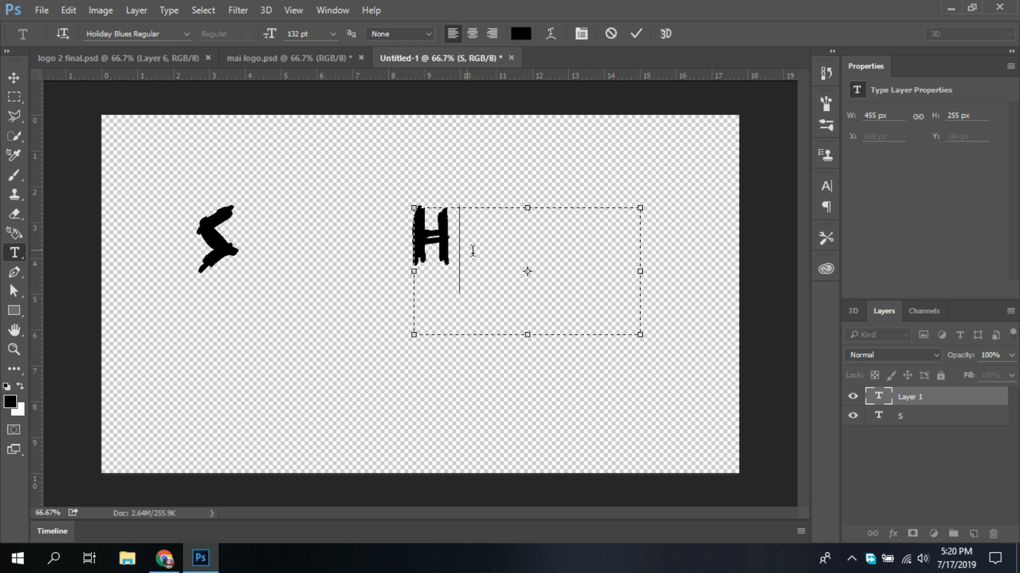
{"action": "left_click_drag", "start_coordinate": [640, 334], "coordinate": [497, 285]}
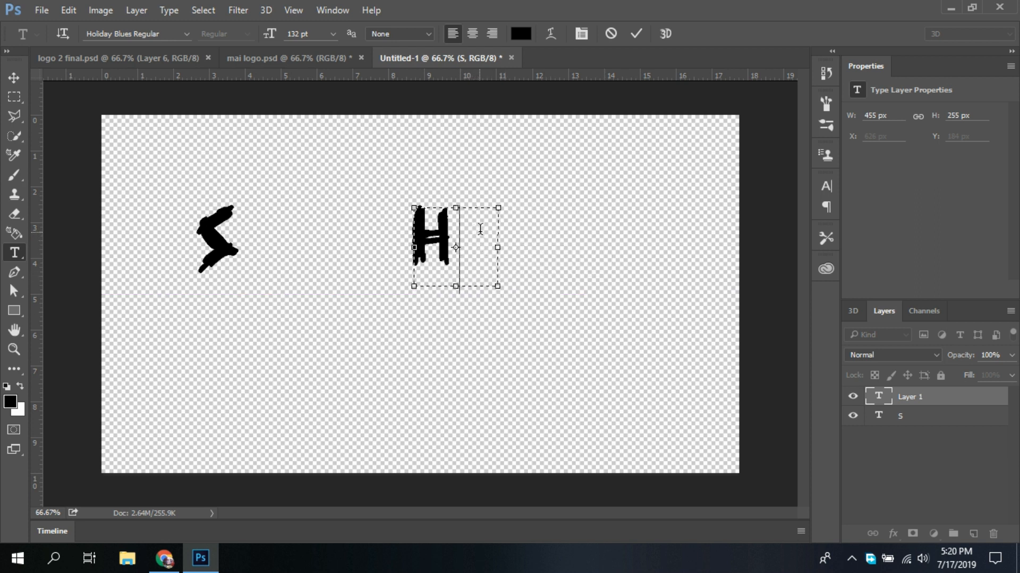
- Select the S text layer and move it horizontally to just beside the H
{"action": "left_click", "coordinate": [214, 230]}
{"action": "left_click", "coordinate": [212, 230]}
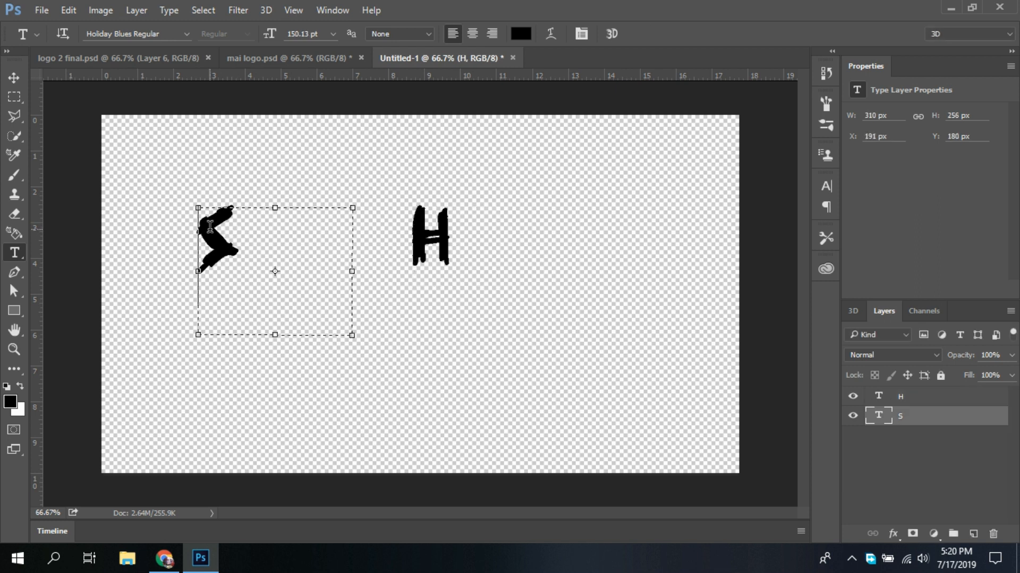
{"action": "left_click", "coordinate": [14, 78]}
{"action": "left_click_drag", "start_coordinate": [223, 245], "coordinate": [367, 243]}
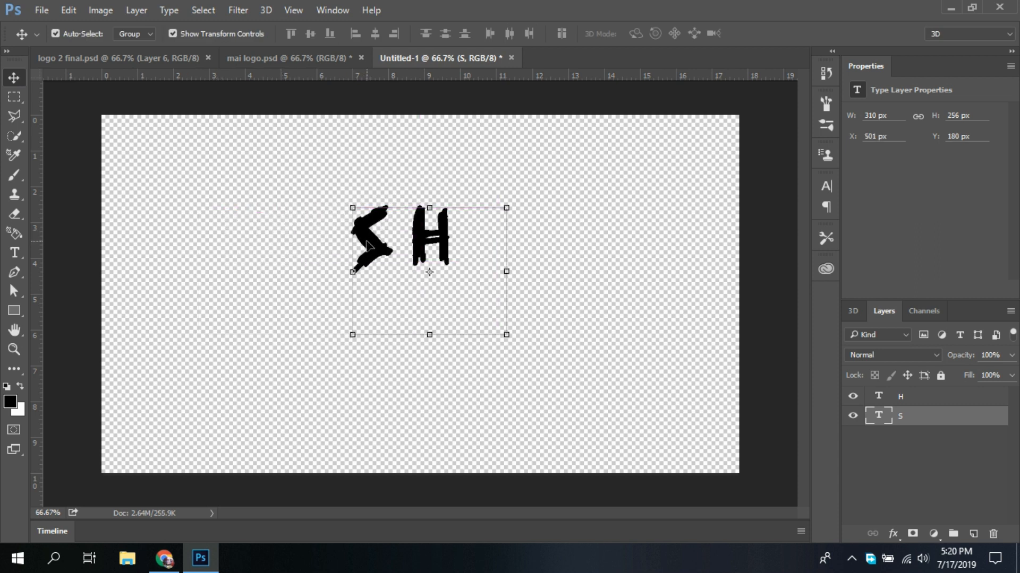
- Rotate the H by about 51° and position it overlapping the lower part of the S
{"action": "left_click_drag", "start_coordinate": [418, 244], "coordinate": [417, 252]}
{"action": "left_click_drag", "start_coordinate": [507, 206], "coordinate": [564, 265]}
{"action": "left_click_drag", "start_coordinate": [439, 232], "coordinate": [401, 247]}
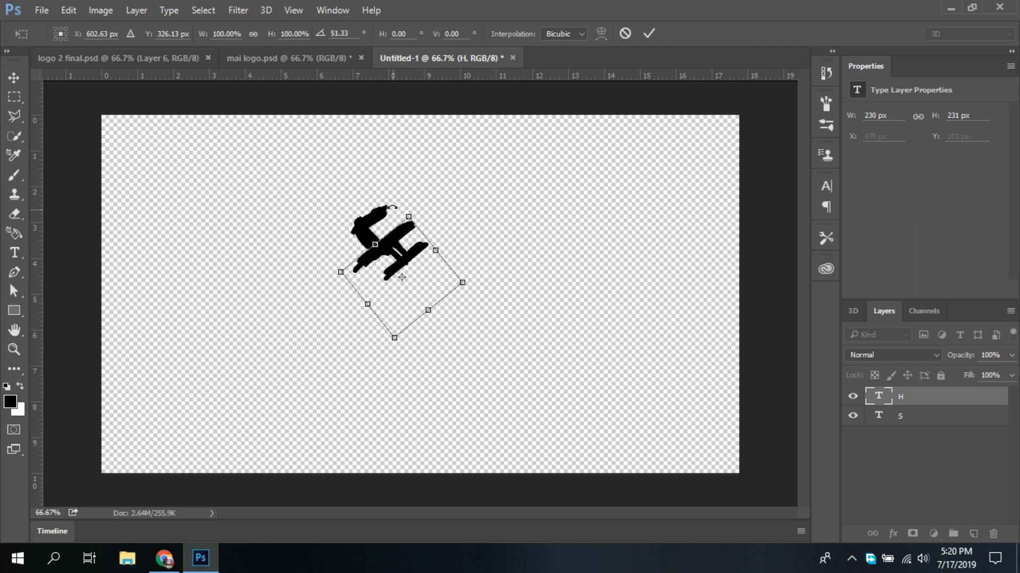
{"action": "key", "text": "Return"}
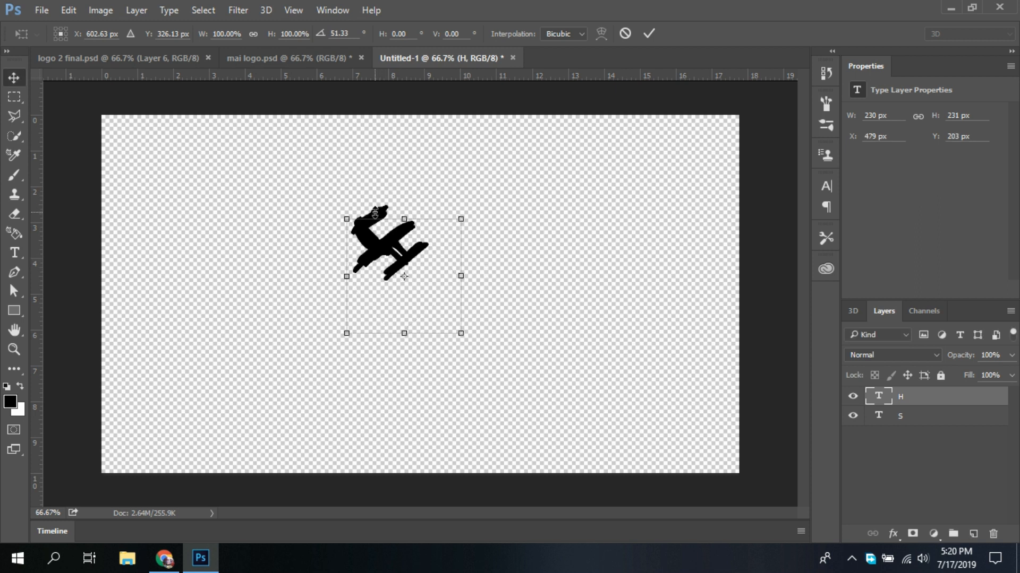
- Scale the S to about 139% width and 126% height and reposition it so it joins the rotated H
{"action": "left_click", "coordinate": [394, 182]}
{"action": "left_click", "coordinate": [369, 227]}
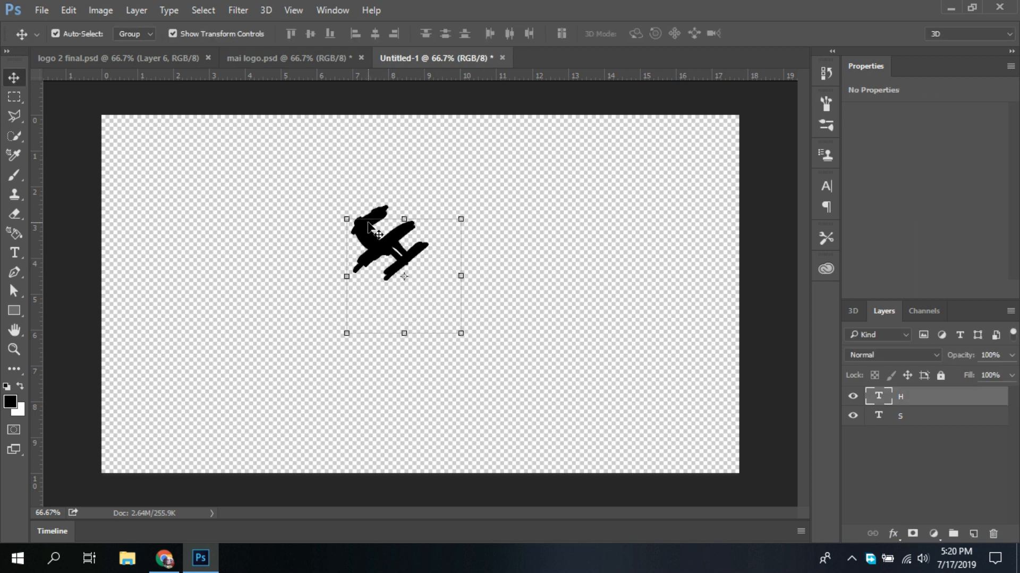
{"action": "left_click", "coordinate": [382, 193]}
{"action": "left_click", "coordinate": [379, 210]}
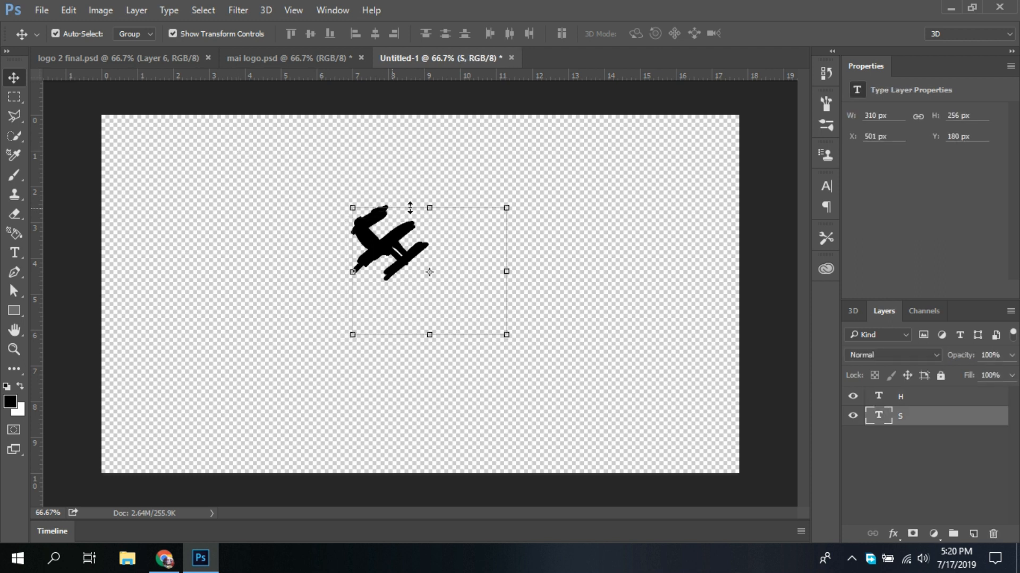
{"action": "left_click_drag", "start_coordinate": [352, 208], "coordinate": [292, 168]}
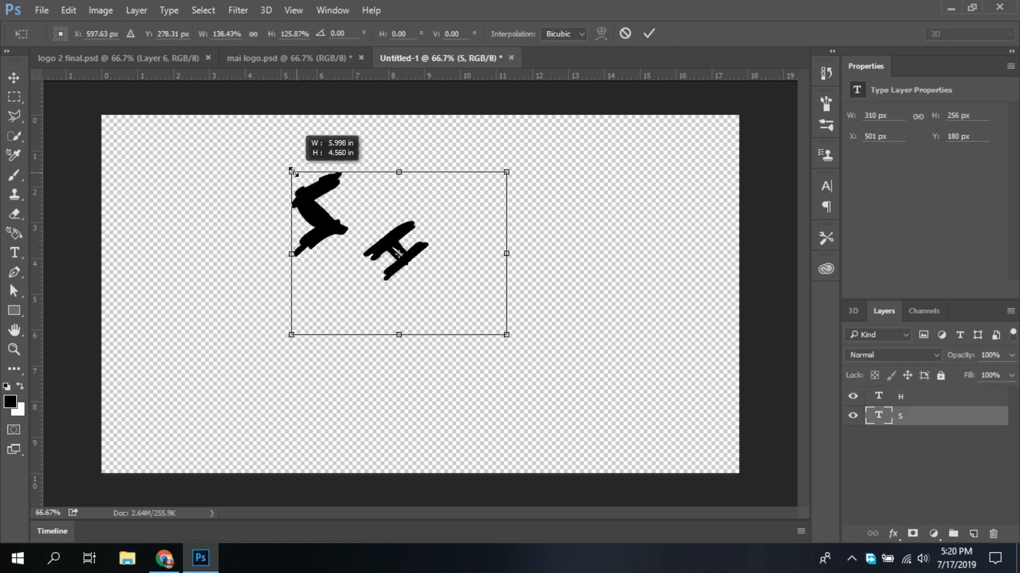
{"action": "left_click_drag", "start_coordinate": [325, 206], "coordinate": [380, 215]}
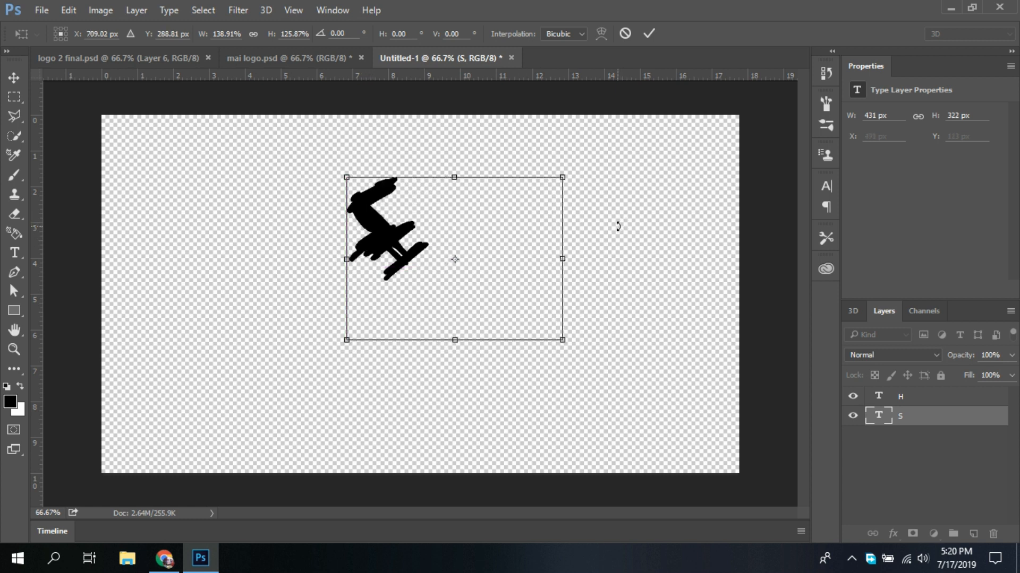
{"action": "key", "text": "Return"}
- Scale the H to about 129% width and 113% height, rotate it about 2.75°, and reposition it against the S
{"action": "left_click", "coordinate": [402, 263]}
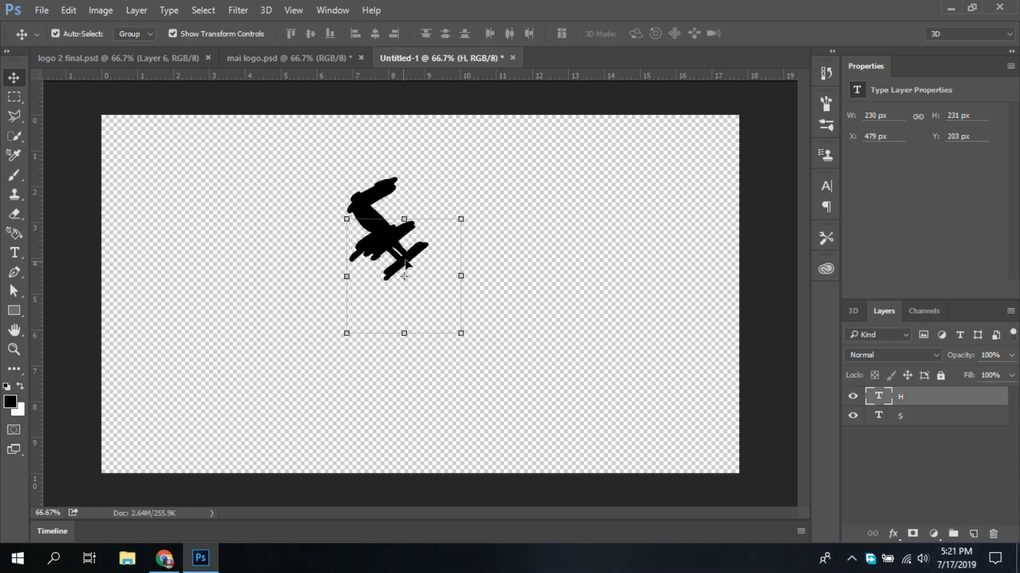
{"action": "left_click_drag", "start_coordinate": [461, 219], "coordinate": [497, 201]}
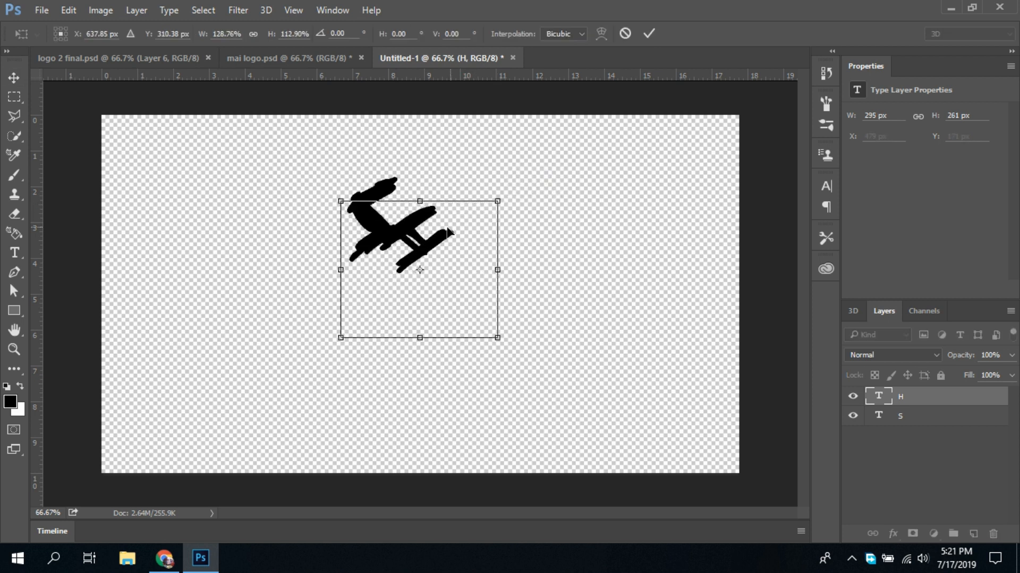
{"action": "left_click_drag", "start_coordinate": [437, 239], "coordinate": [427, 241]}
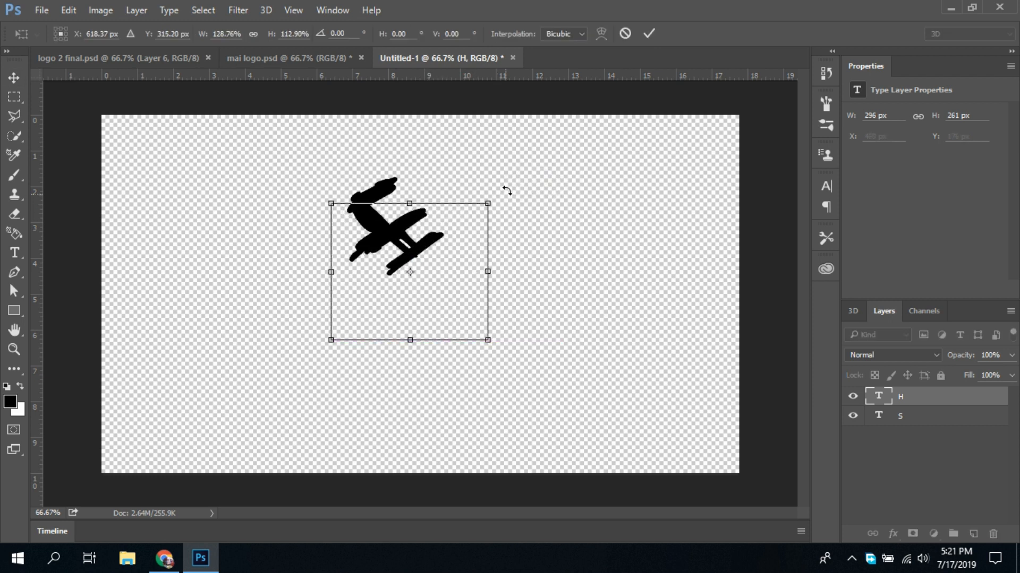
{"action": "left_click_drag", "start_coordinate": [509, 188], "coordinate": [514, 192]}
{"action": "mouse_move", "coordinate": [399, 229]}
{"action": "left_mouse_down"}
{"action": "mouse_move", "coordinate": [427, 230]}
{"action": "mouse_move", "coordinate": [411, 238]}
{"action": "left_mouse_up"}
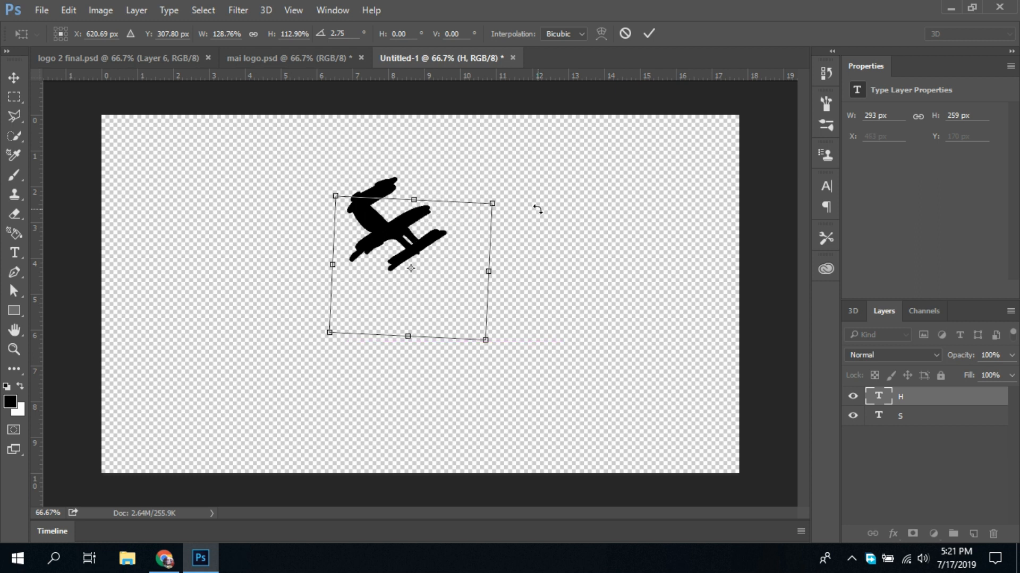
{"action": "key", "text": "Return"}
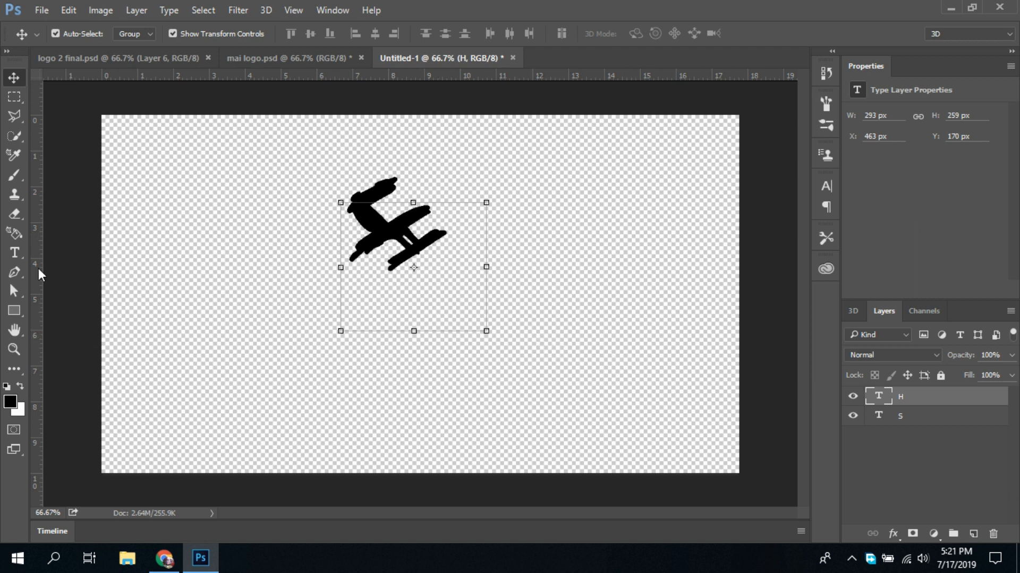
- Add a text box below the monogram containing SurajHacks, enlarging the box so the text fits on one line
{"action": "left_click", "coordinate": [15, 253]}
{"action": "left_click_drag", "start_coordinate": [293, 287], "coordinate": [546, 313]}
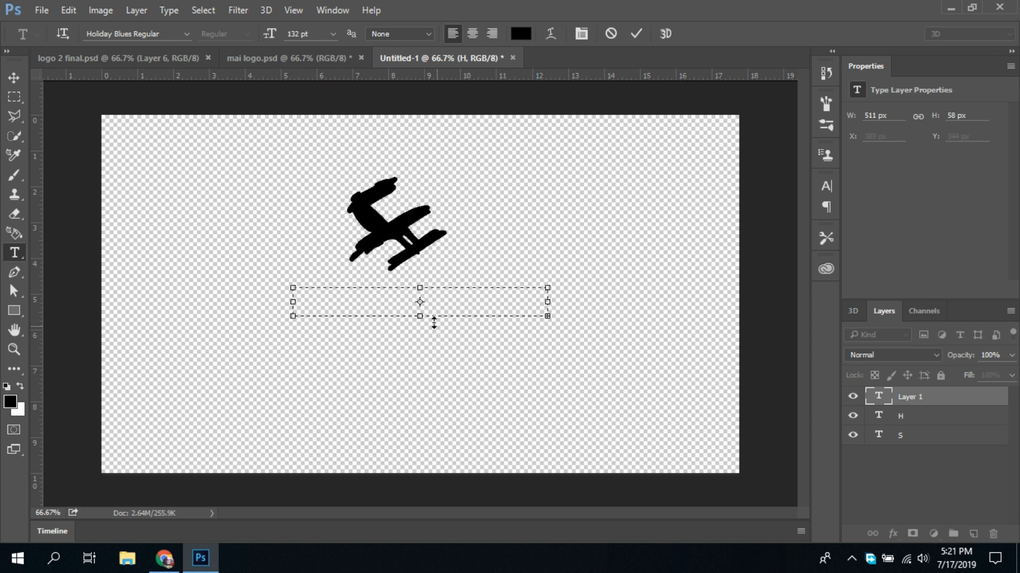
{"action": "left_click_drag", "start_coordinate": [418, 317], "coordinate": [419, 369]}
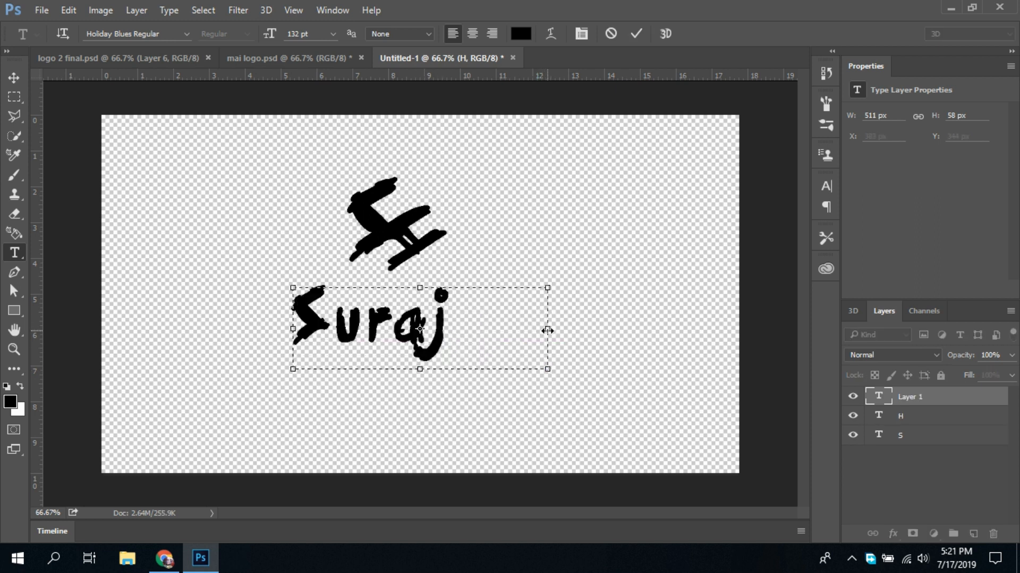
{"action": "left_click_drag", "start_coordinate": [555, 330], "coordinate": [596, 331]}
{"action": "type", "text": "H"}
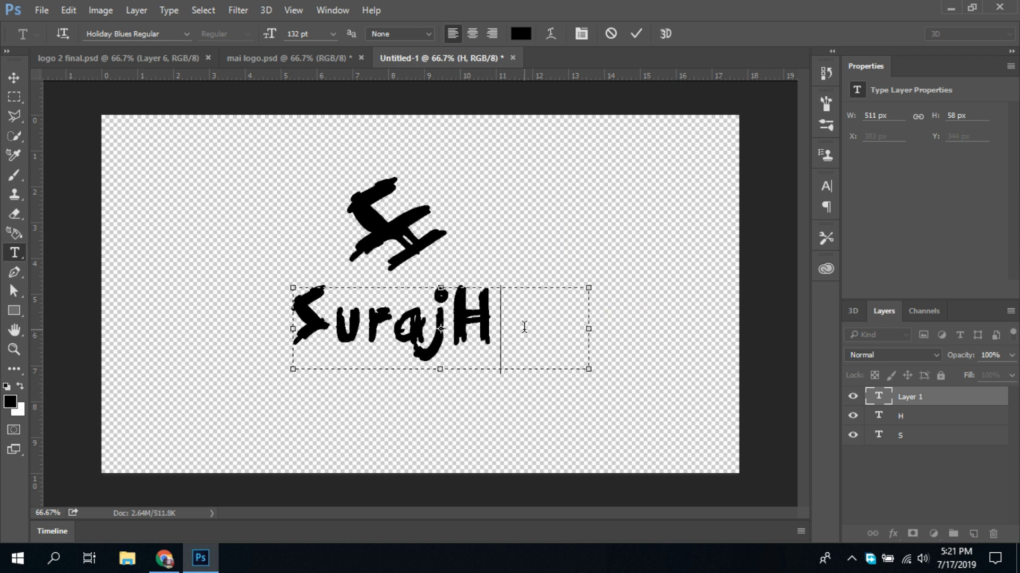
{"action": "type", "text": "ac"}
{"action": "left_click_drag", "start_coordinate": [591, 329], "coordinate": [682, 328]}
{"action": "type", "text": "ks"}
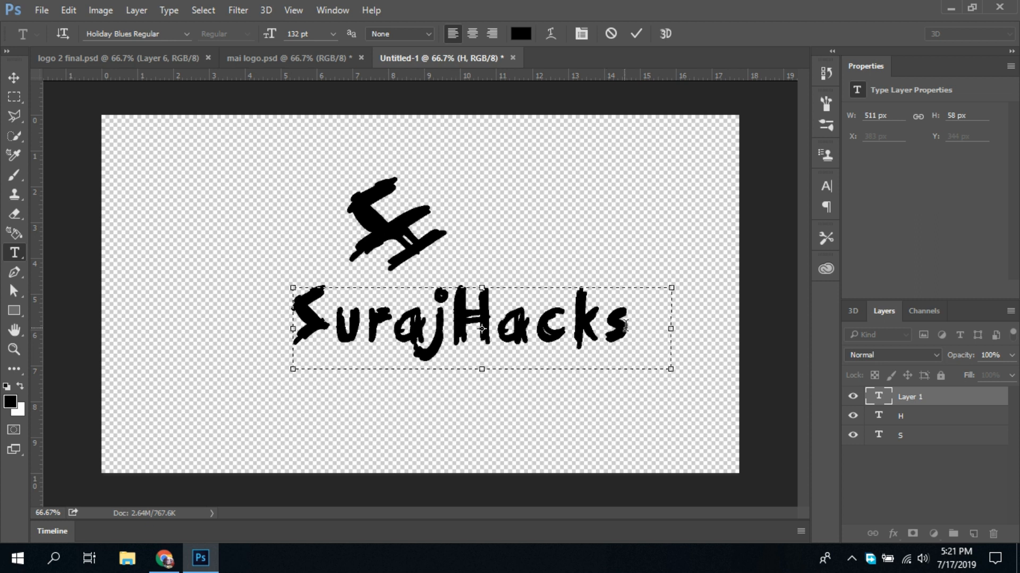
- Reduce the SurajHacks text to 99 pt and insert a space between Suraj and Hacks
{"action": "key", "text": "shift+Left"}
{"action": "key", "text": "shift+Left"}
{"action": "key", "text": "shift+Left"}
{"action": "key", "text": "shift+Left"}
{"action": "key", "text": "shift+Left"}
{"action": "key", "text": "shift+Left"}
{"action": "key", "text": "shift+Left"}
{"action": "key", "text": "shift+Left"}
{"action": "key", "text": "shift+Left"}
{"action": "key", "text": "shift+Left"}
{"action": "key", "text": "ctrl+shift+comma"}
{"action": "key", "text": "ctrl+shift+comma"}
{"action": "key", "text": "ctrl+shift+comma"}
{"action": "key", "text": "ctrl+shift+comma"}
{"action": "key", "text": "ctrl+shift+comma"}
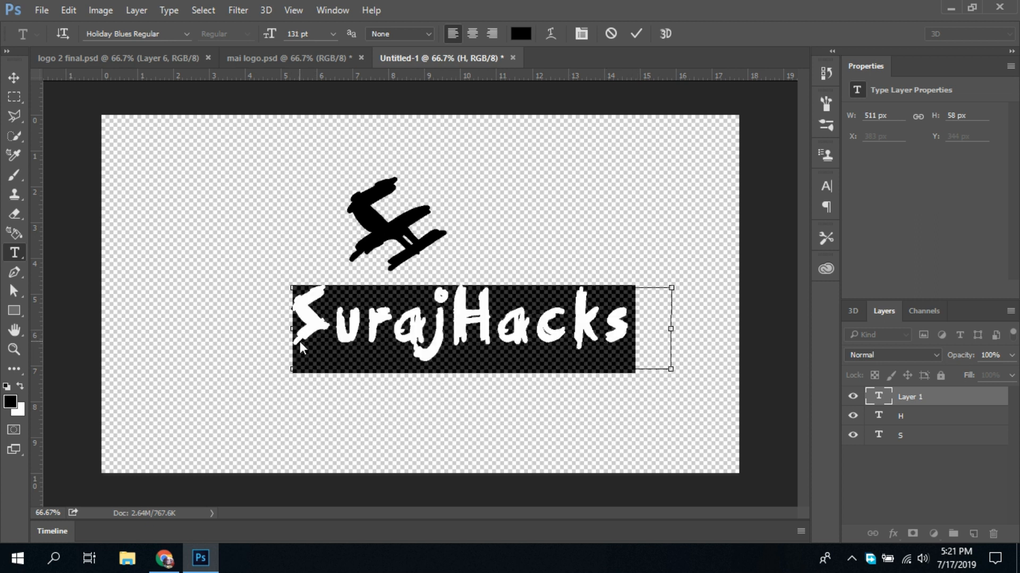
{"action": "key", "text": "ctrl+shift+comma"}
{"action": "key", "text": "ctrl+shift+comma"}
{"action": "key", "text": "ctrl+shift+comma"}
{"action": "key", "text": "ctrl+shift+comma"}
{"action": "key", "text": "ctrl+shift+comma"}
{"action": "key", "text": "ctrl+shift+comma"}
{"action": "key", "text": "ctrl+shift+comma"}
{"action": "key", "text": "ctrl+shift+comma"}
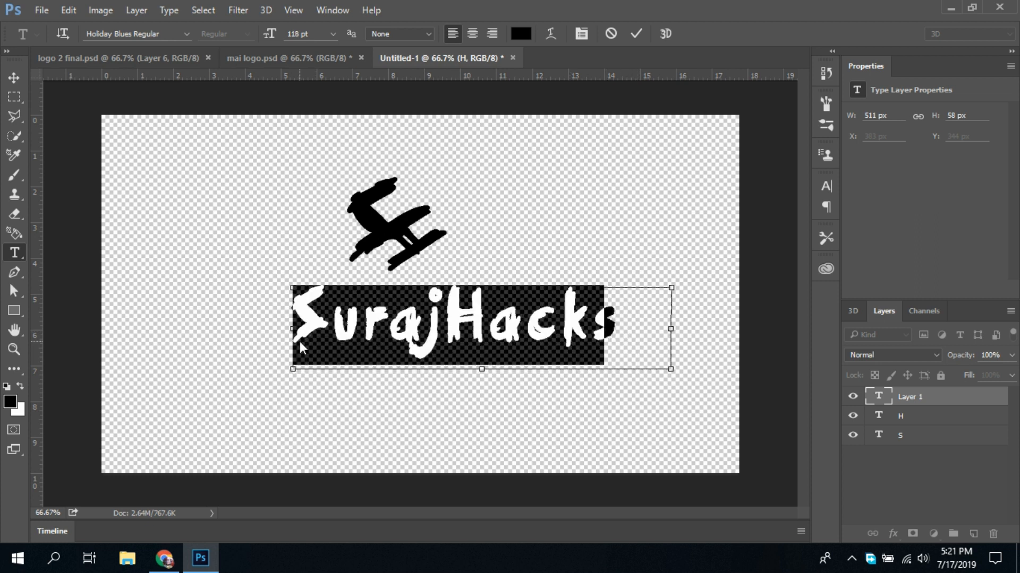
{"action": "key", "text": "ctrl+shift+comma"}
{"action": "key", "text": "ctrl+shift+comma"}
{"action": "key", "text": "ctrl+shift+comma"}
{"action": "key", "text": "ctrl+shift+comma"}
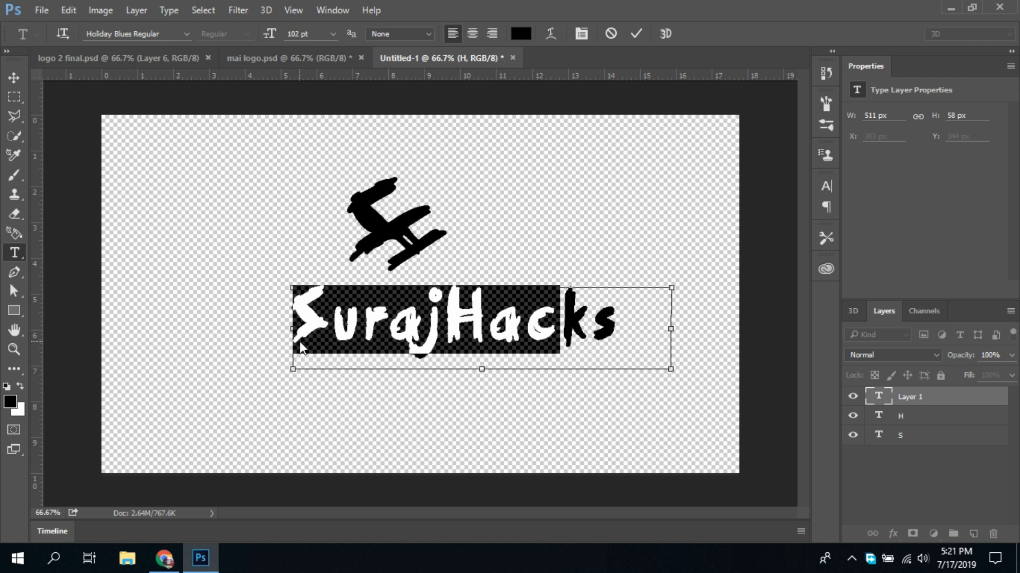
{"action": "left_click", "coordinate": [421, 317]}
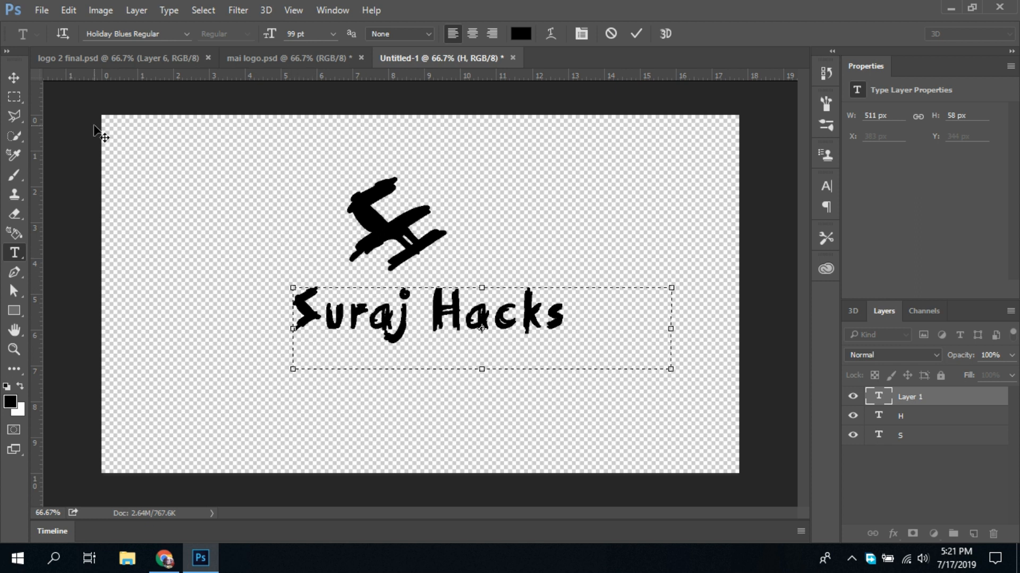
- Move the Suraj Hacks text up beside the right edge of the monogram and deselect it
{"action": "left_click", "coordinate": [14, 78]}
{"action": "left_click_drag", "start_coordinate": [385, 336], "coordinate": [532, 239]}
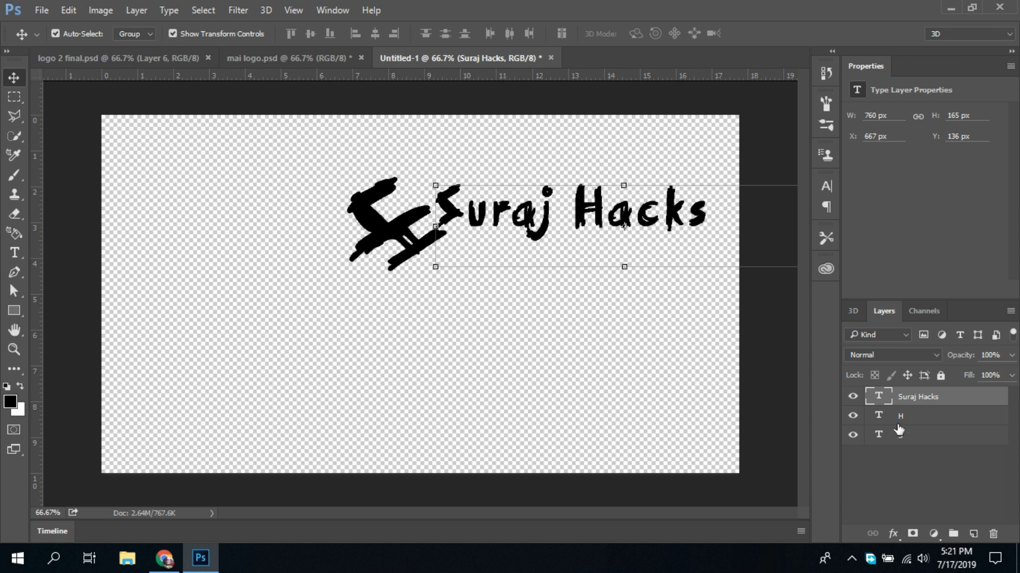
{"action": "left_click", "coordinate": [909, 468]}
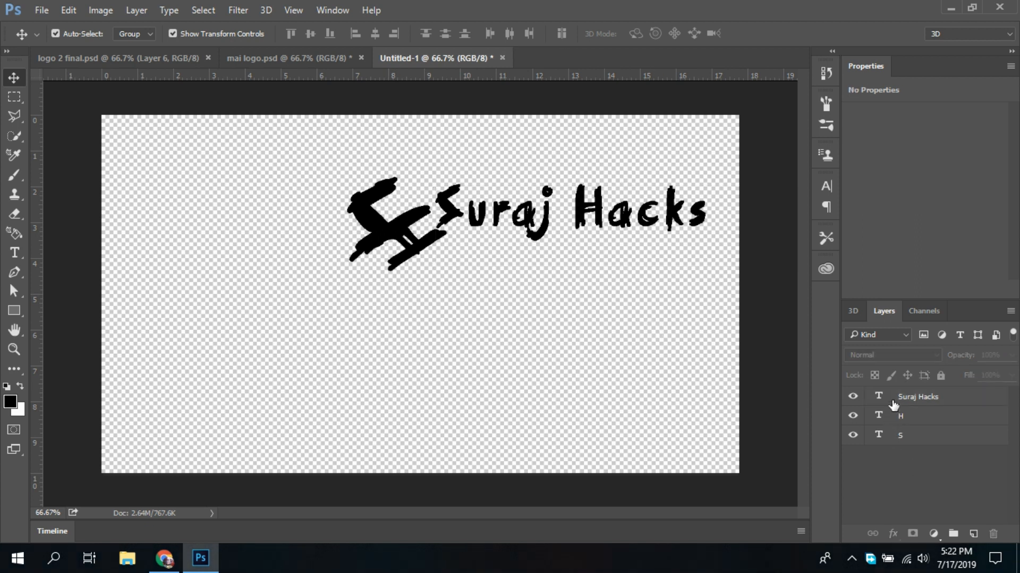
- Group the Suraj Hacks, H and S layers and move the group down and left toward the canvas middle
{"action": "left_click", "coordinate": [892, 404]}
{"action": "key", "text": "ctrl"}
{"action": "left_click", "coordinate": [892, 420], "text": "ctrl"}
{"action": "left_click", "coordinate": [895, 432], "text": "ctrl"}
{"action": "left_click_drag", "start_coordinate": [894, 431], "coordinate": [954, 534]}
{"action": "left_click_drag", "start_coordinate": [451, 272], "coordinate": [350, 327]}
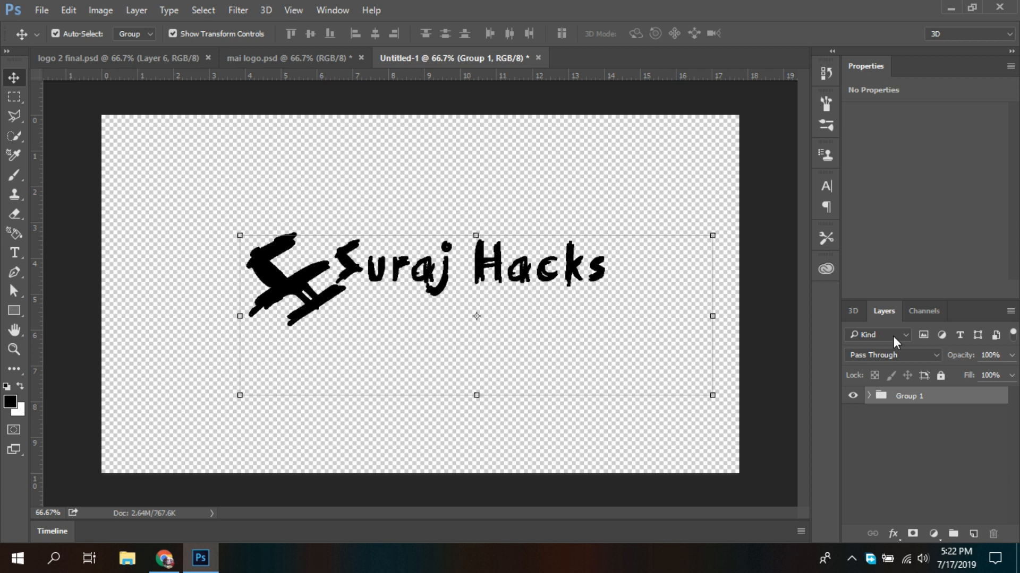
- Expand the group and increase the font size of the Suraj Hacks text to 106 pt
{"action": "left_click", "coordinate": [870, 396]}
{"action": "left_click", "coordinate": [919, 414]}
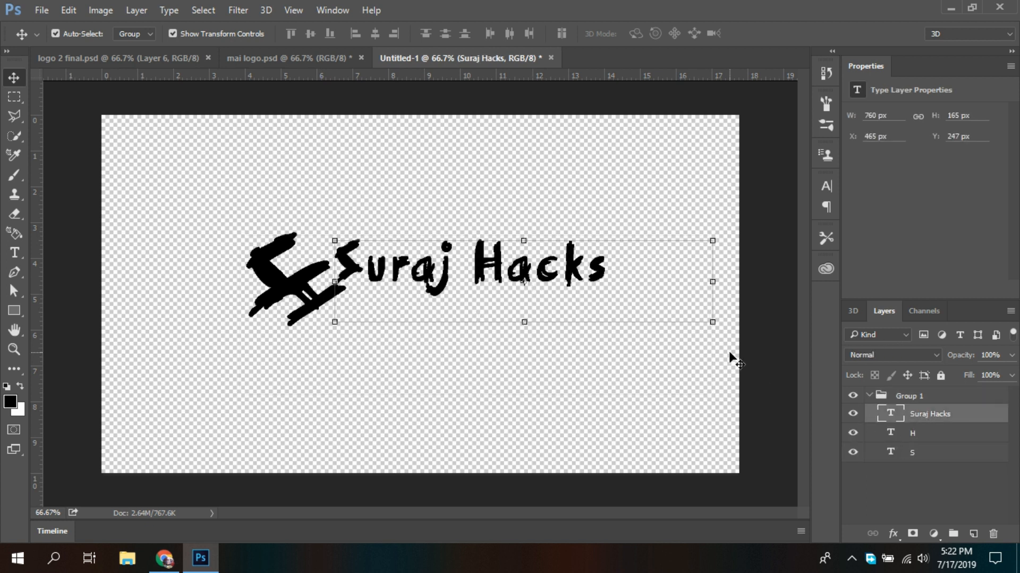
{"action": "left_click", "coordinate": [600, 279]}
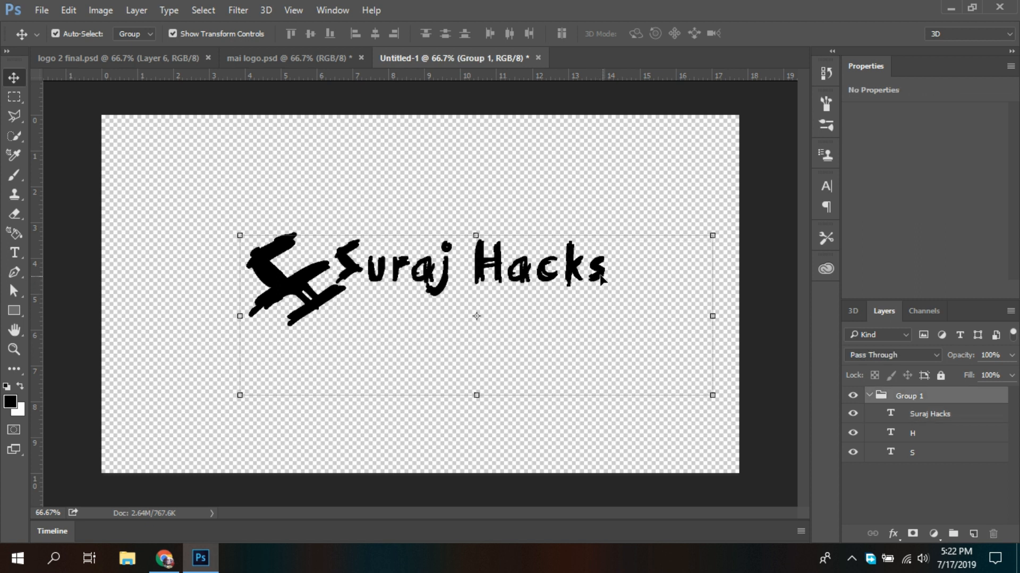
{"action": "left_click", "coordinate": [14, 253]}
{"action": "left_click", "coordinate": [409, 280]}
{"action": "key", "text": "ctrl+a"}
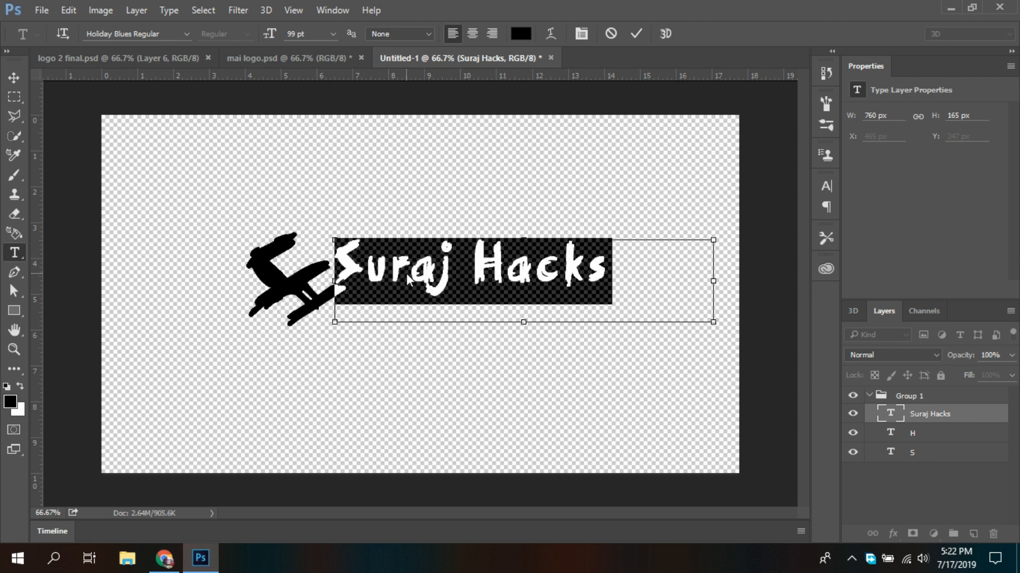
{"action": "key", "text": "ctrl+shift+period"}
{"action": "key", "text": "ctrl+shift+period"}
{"action": "key", "text": "ctrl+shift+period"}
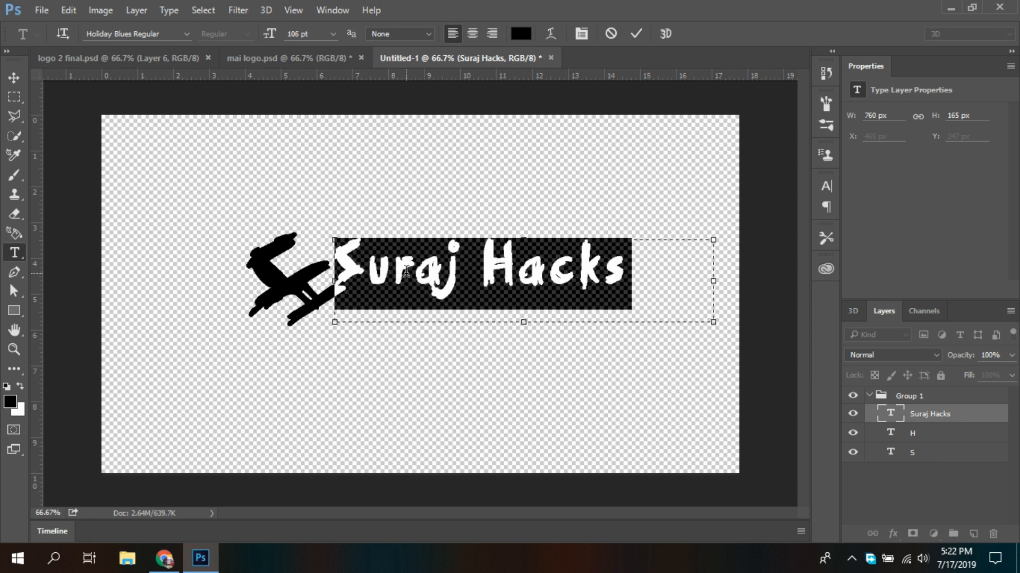
{"action": "key", "text": "ctrl+Return"}
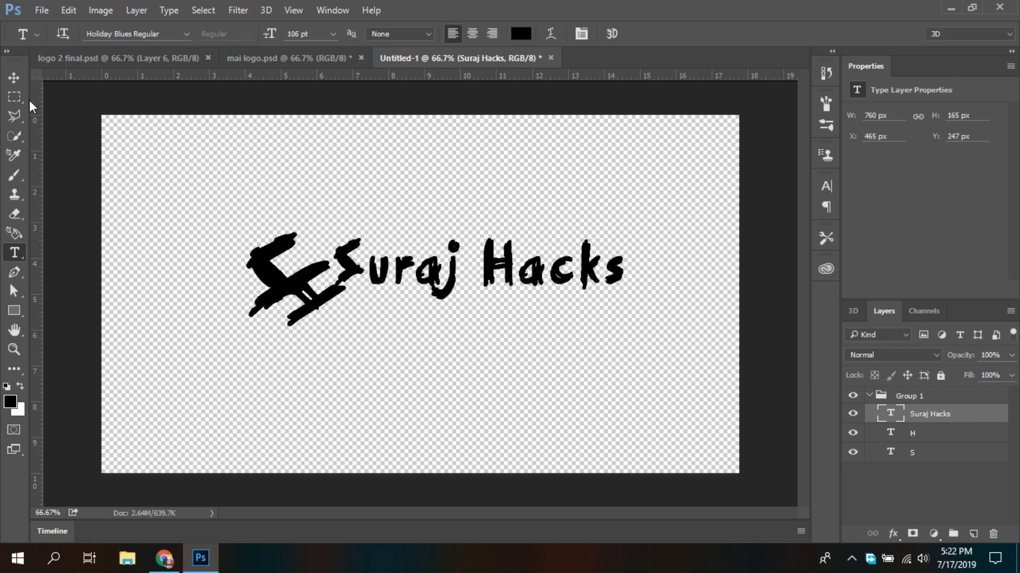
- Nudge the whole group left, and shift only the Suraj Hacks text right and down, clear of the monogram
{"action": "left_click", "coordinate": [15, 79]}
{"action": "left_click_drag", "start_coordinate": [453, 266], "coordinate": [382, 262]}
{"action": "left_click", "coordinate": [898, 417]}
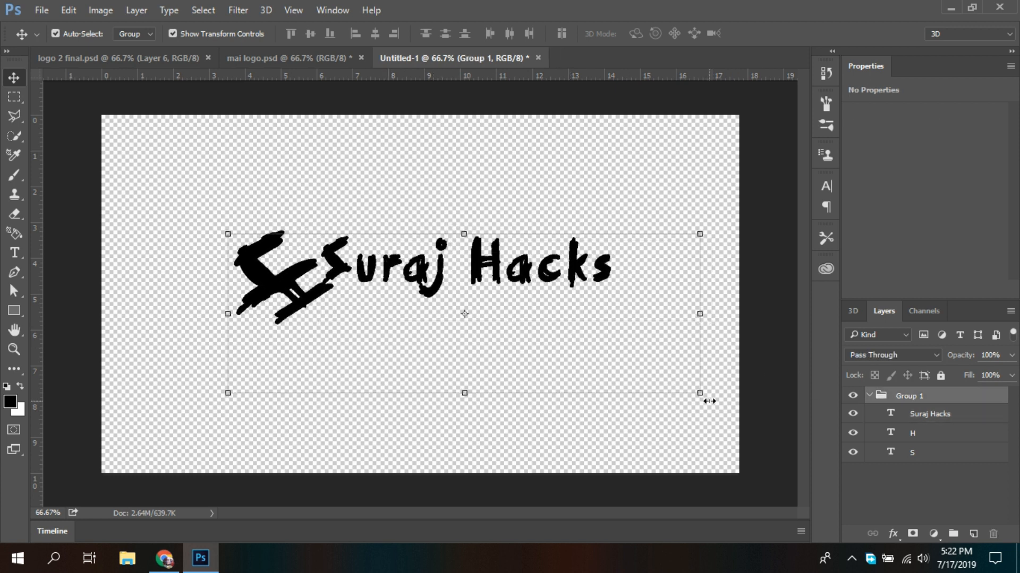
{"action": "left_click", "coordinate": [886, 416]}
{"action": "mouse_move", "coordinate": [497, 295]}
{"action": "left_mouse_down"}
{"action": "mouse_move", "coordinate": [485, 288]}
{"action": "mouse_move", "coordinate": [502, 293]}
{"action": "mouse_move", "coordinate": [500, 333]}
{"action": "mouse_move", "coordinate": [501, 311]}
{"action": "left_mouse_up"}
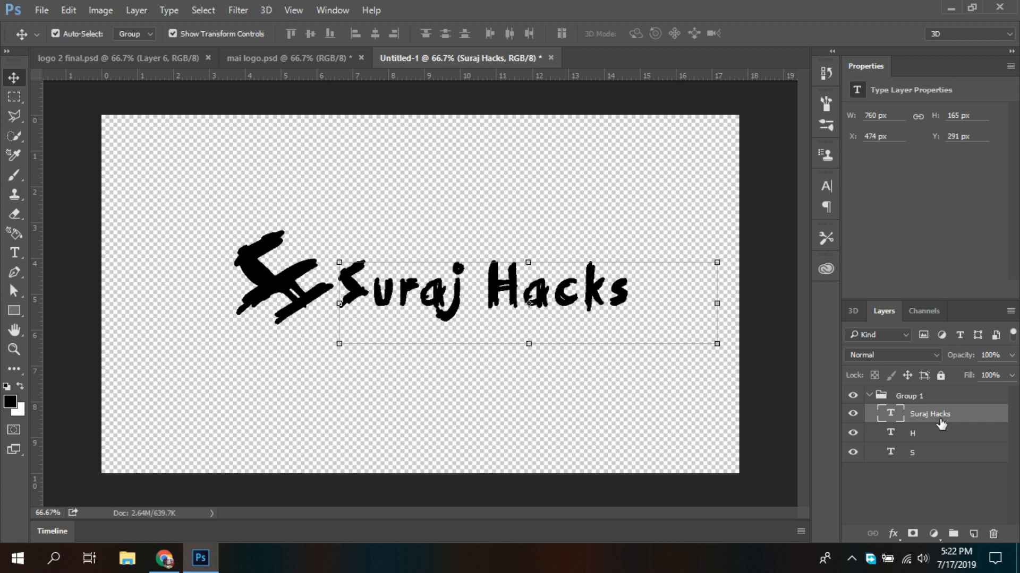
- Scale the H layer to about 91% width and 94% height, reposition it on the S, and apply the transformation
{"action": "left_click", "coordinate": [902, 434]}
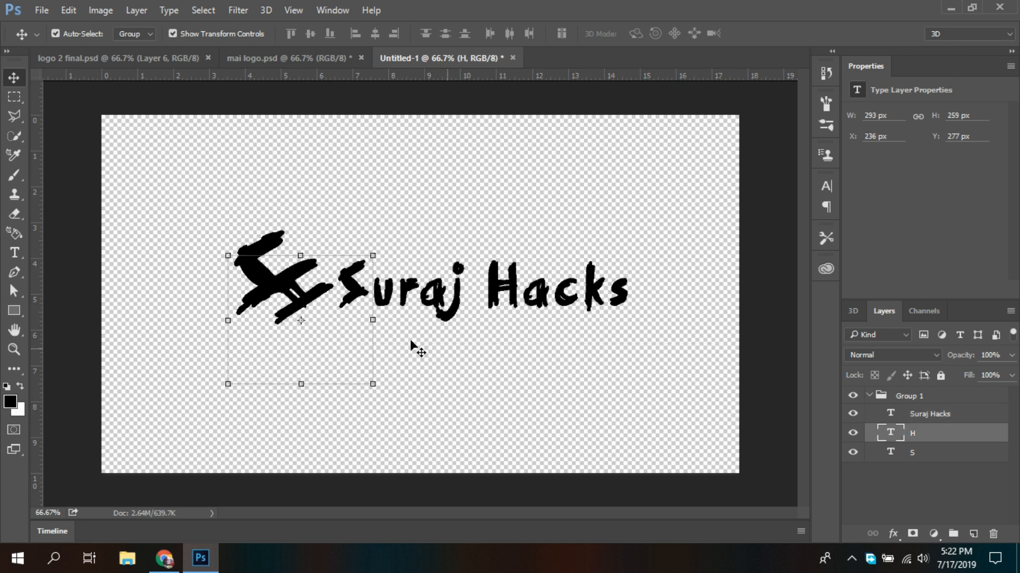
{"action": "key", "text": "ctrl+t"}
{"action": "left_click_drag", "start_coordinate": [372, 254], "coordinate": [362, 262]}
{"action": "left_click_drag", "start_coordinate": [294, 295], "coordinate": [297, 288]}
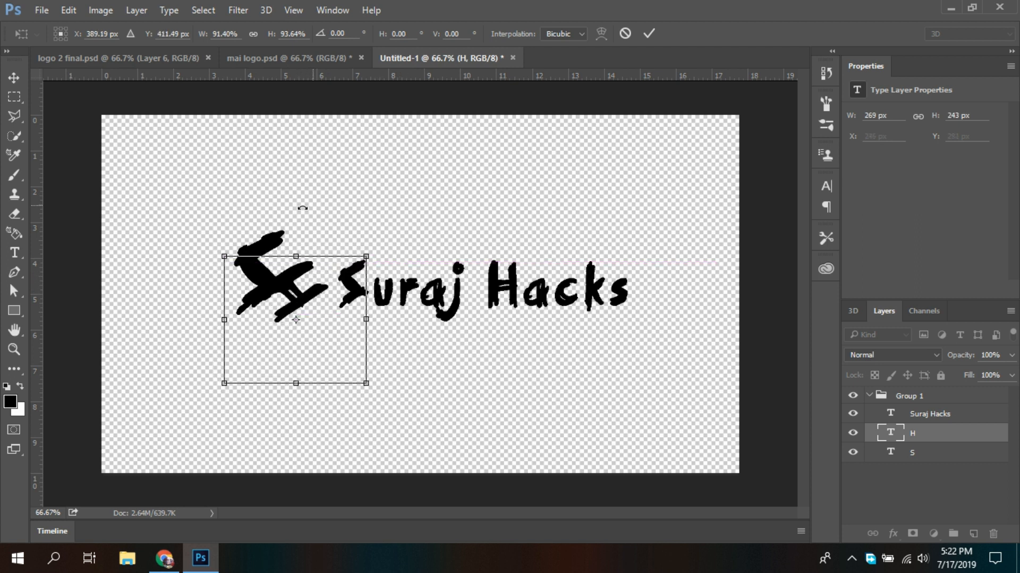
{"action": "left_click", "coordinate": [14, 78]}
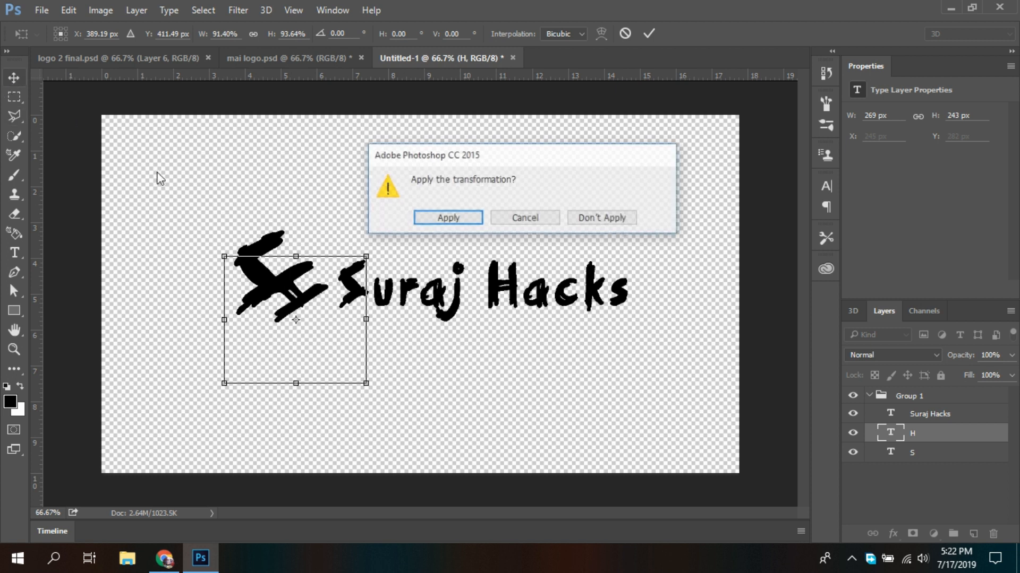
{"action": "left_click", "coordinate": [471, 220]}
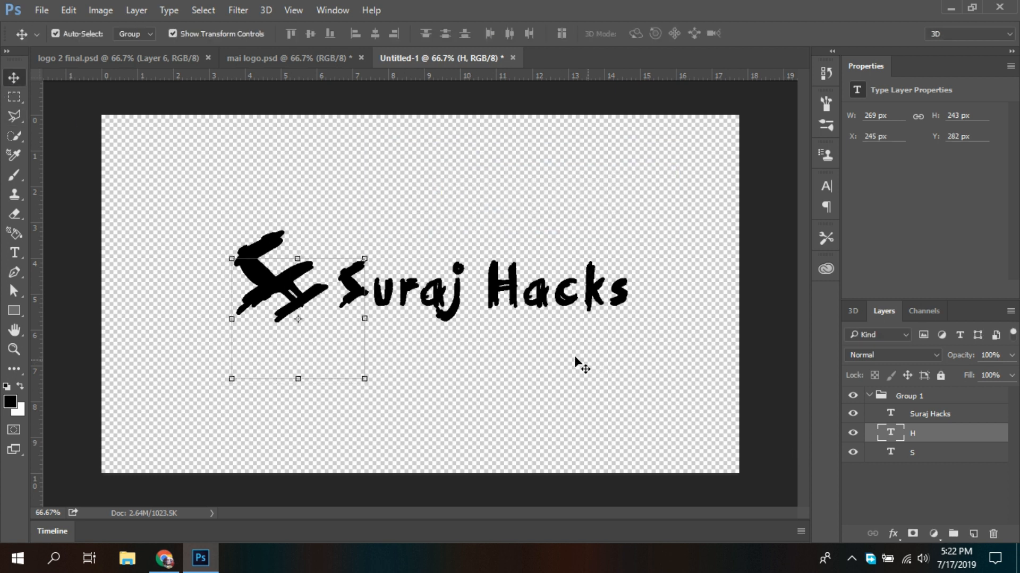
{"action": "left_click", "coordinate": [553, 356]}
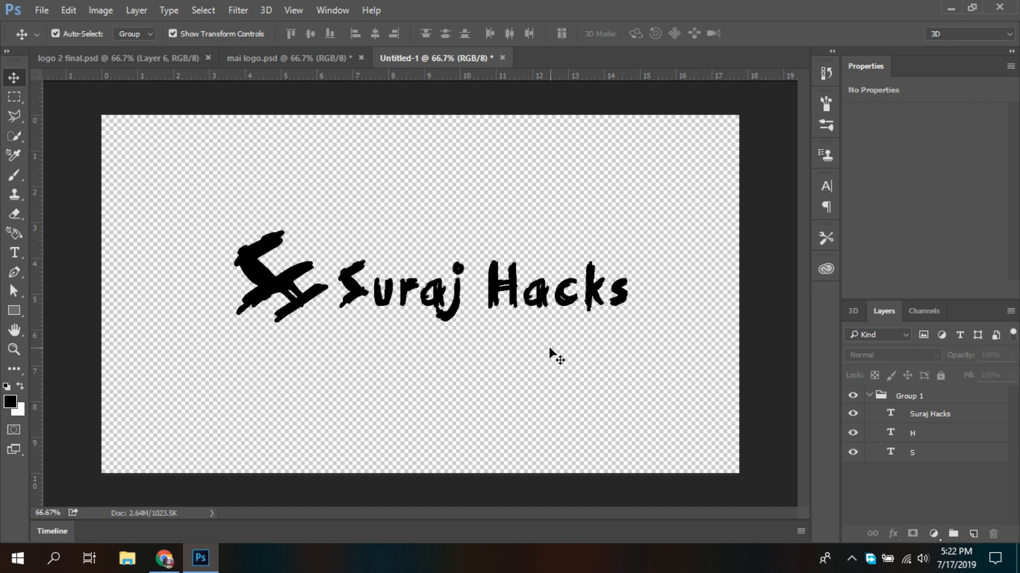
- Draw a rectangle about 858 × 258 px around the monogram and text, and set its fill to none
{"action": "left_click", "coordinate": [14, 310]}
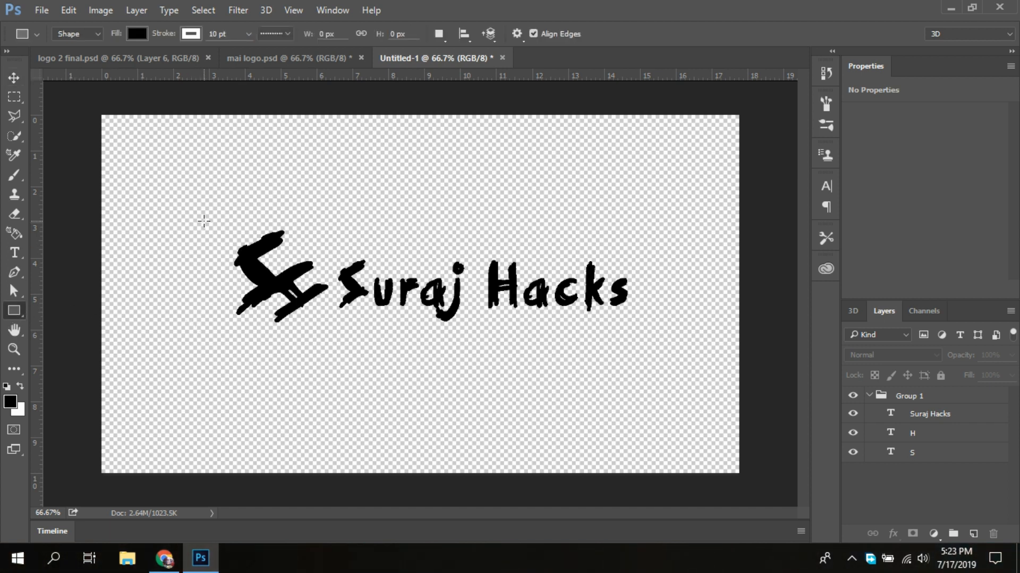
{"action": "left_click_drag", "start_coordinate": [213, 221], "coordinate": [639, 349]}
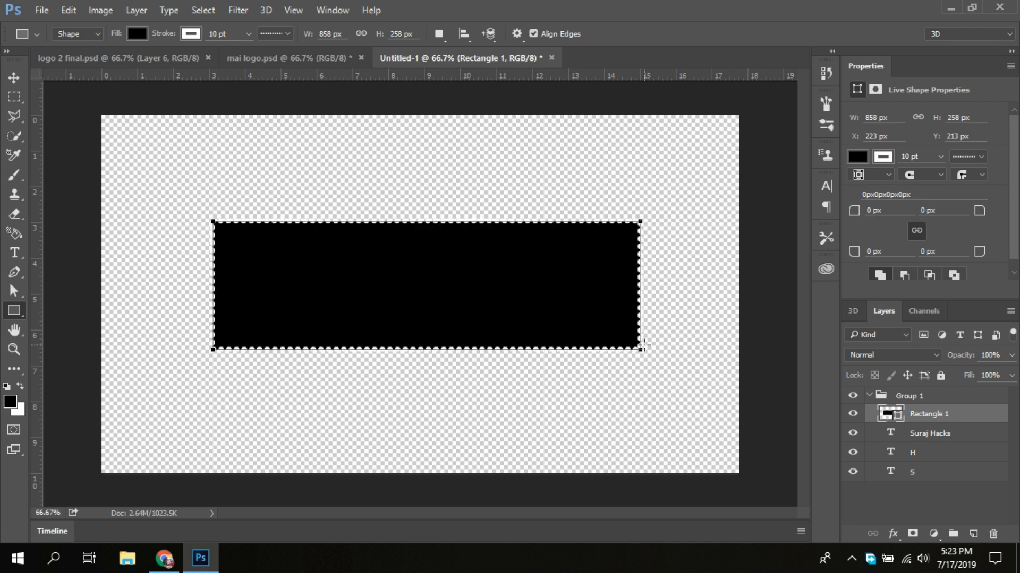
{"action": "left_click", "coordinate": [138, 28]}
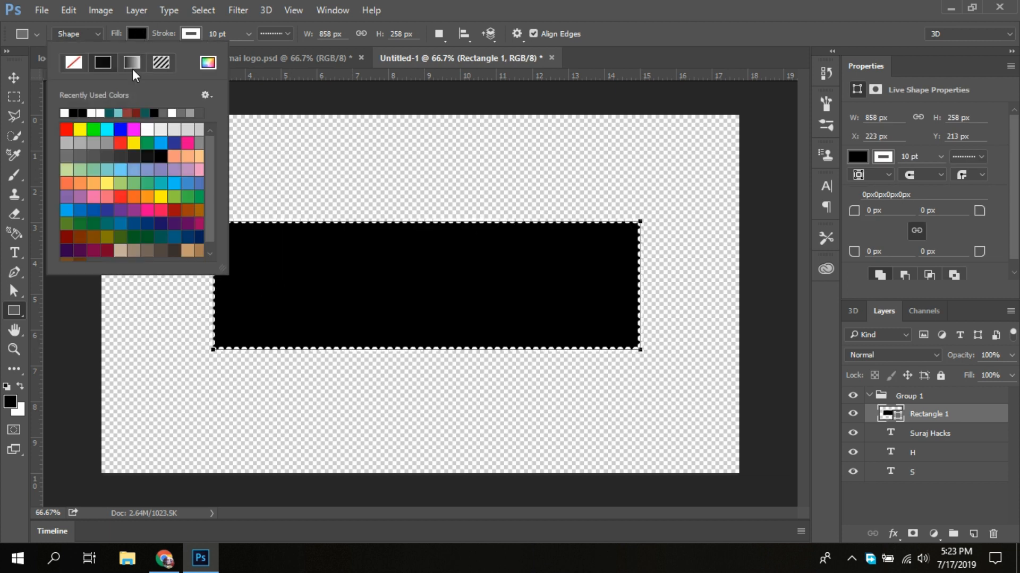
{"action": "left_click", "coordinate": [72, 61]}
{"action": "left_click", "coordinate": [283, 45]}
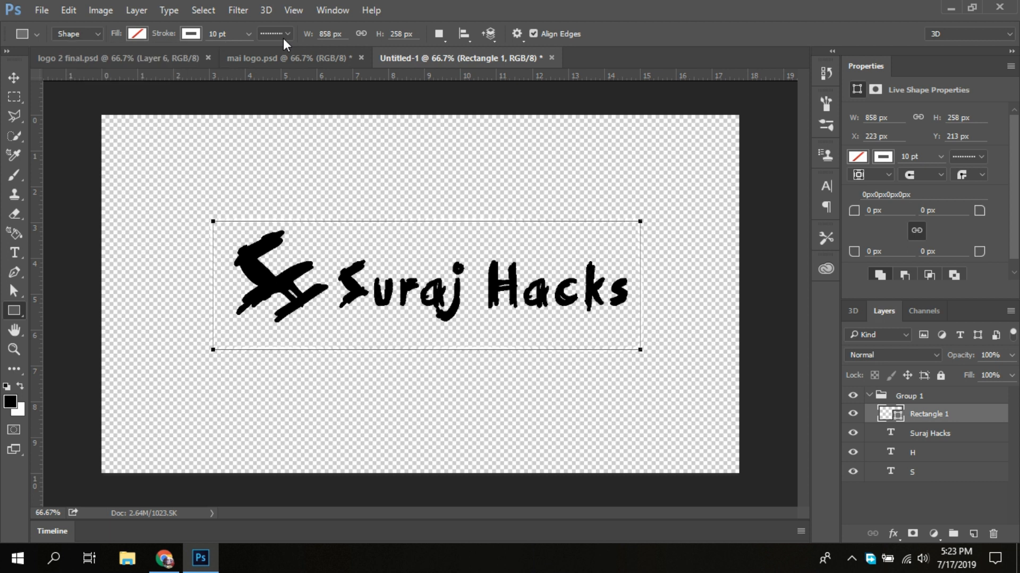
- Change the rectangle's stroke style to a solid line and check the stroke colour options
{"action": "left_click", "coordinate": [275, 33]}
{"action": "left_click", "coordinate": [263, 82]}
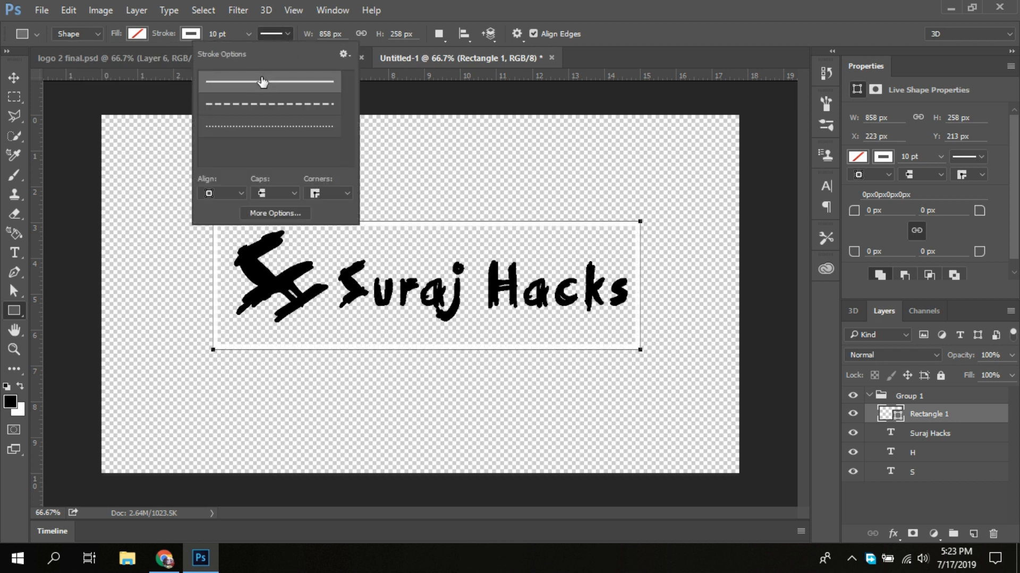
{"action": "left_click", "coordinate": [191, 34]}
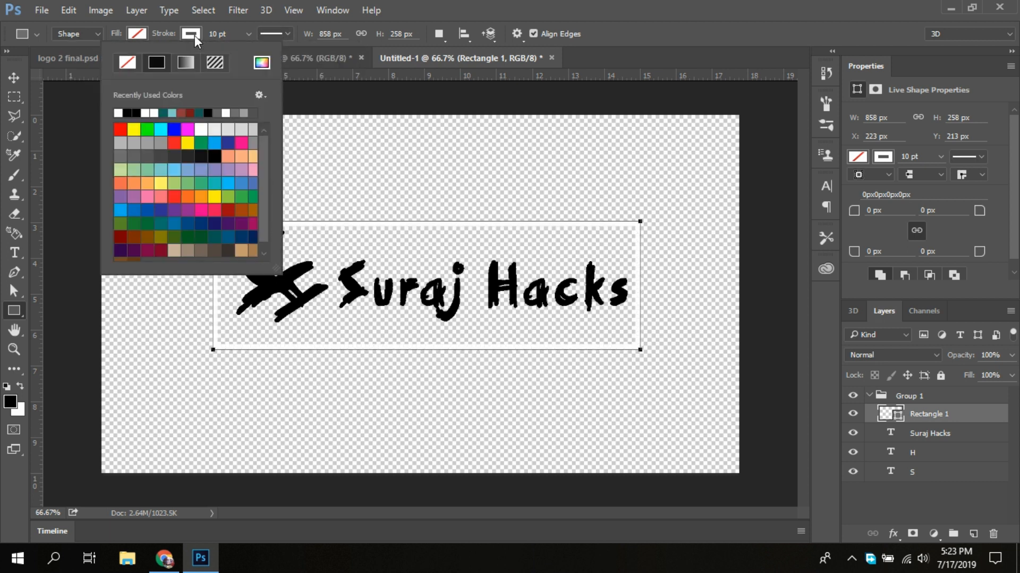
{"action": "left_click", "coordinate": [311, 87]}
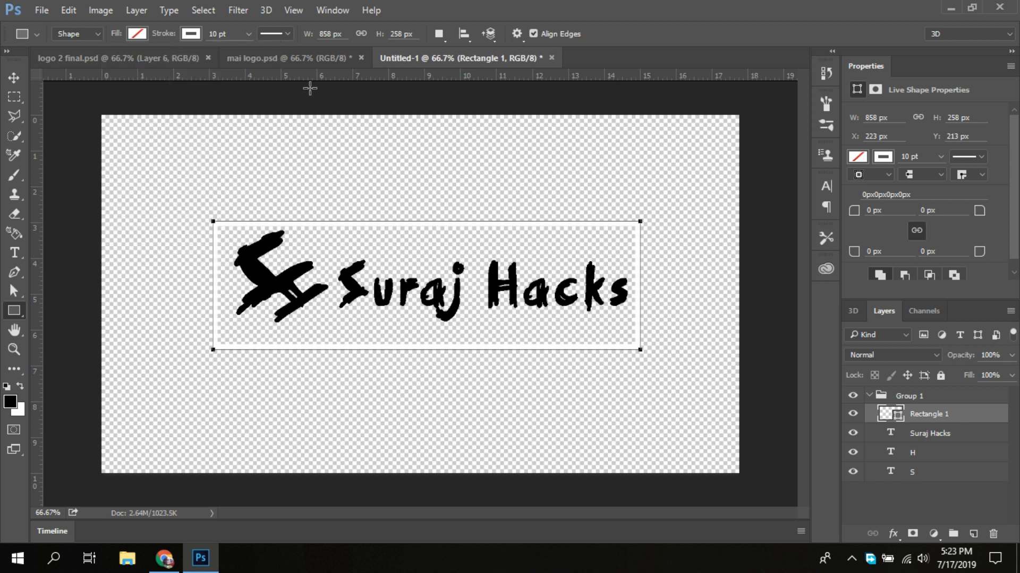
{"action": "left_click", "coordinate": [308, 91]}
{"action": "left_click", "coordinate": [470, 234]}
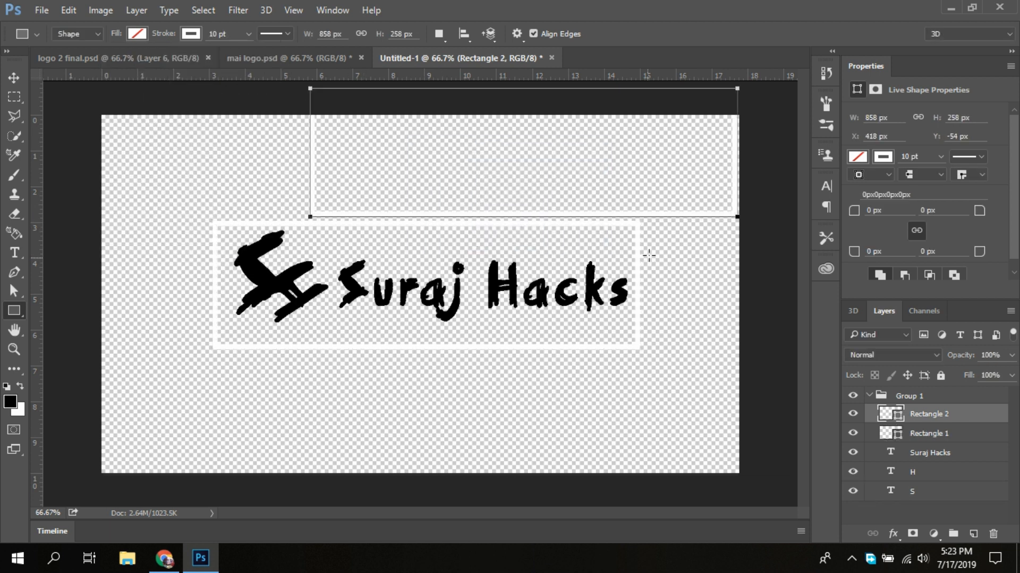
{"action": "key", "text": "Delete"}
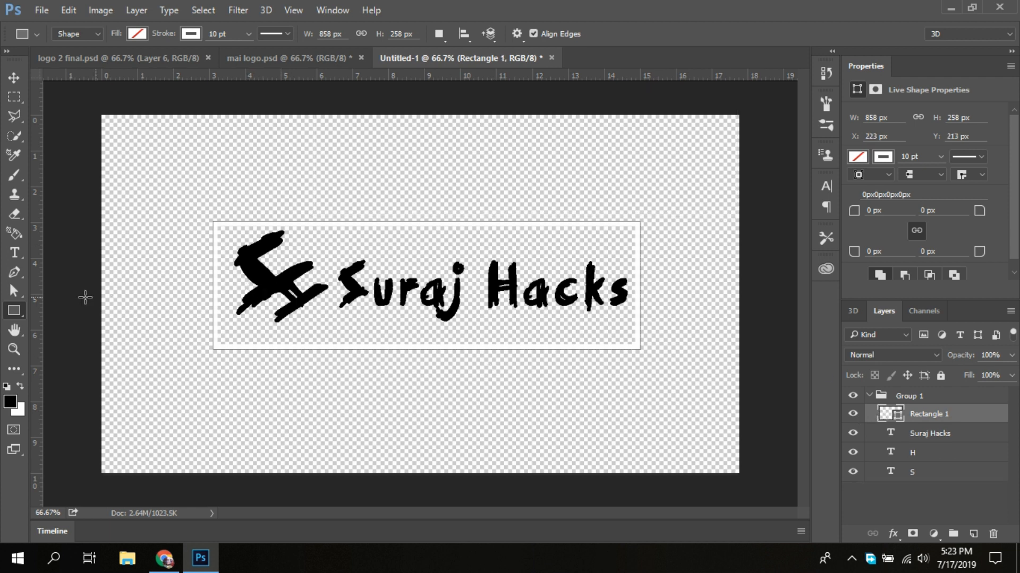
- Draw an unfilled ellipse about 214 × 221 px around the SH monogram with the Ellipse tool
{"action": "right_click", "coordinate": [25, 321]}
{"action": "left_click", "coordinate": [64, 341]}
{"action": "left_click_drag", "start_coordinate": [227, 230], "coordinate": [333, 340]}
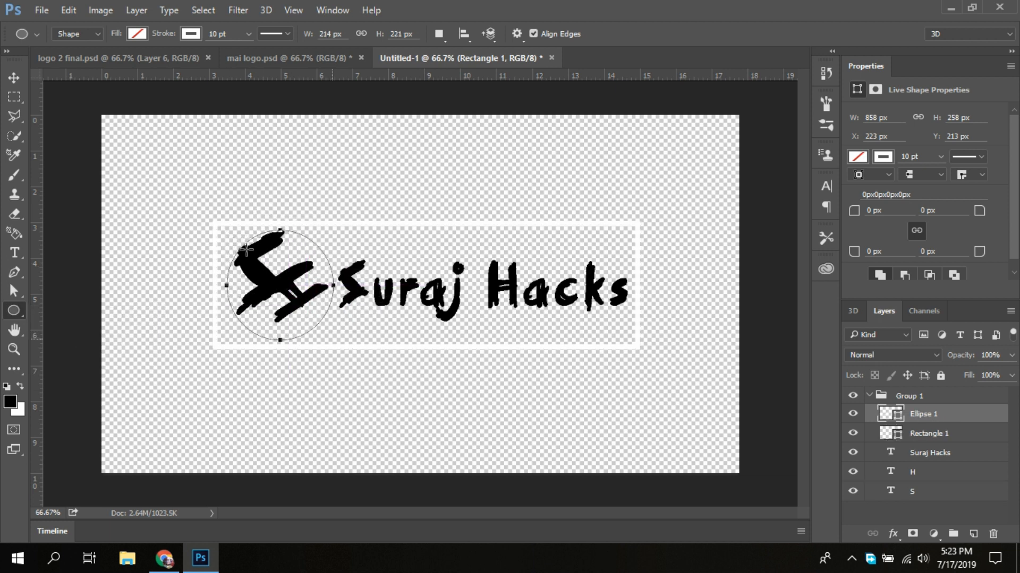
- Scale the ellipse to about 107% width and 108% height, nudge it down inside the frame, and apply the transformation
{"action": "key", "text": "ctrl+t"}
{"action": "left_click_drag", "start_coordinate": [281, 231], "coordinate": [281, 230]}
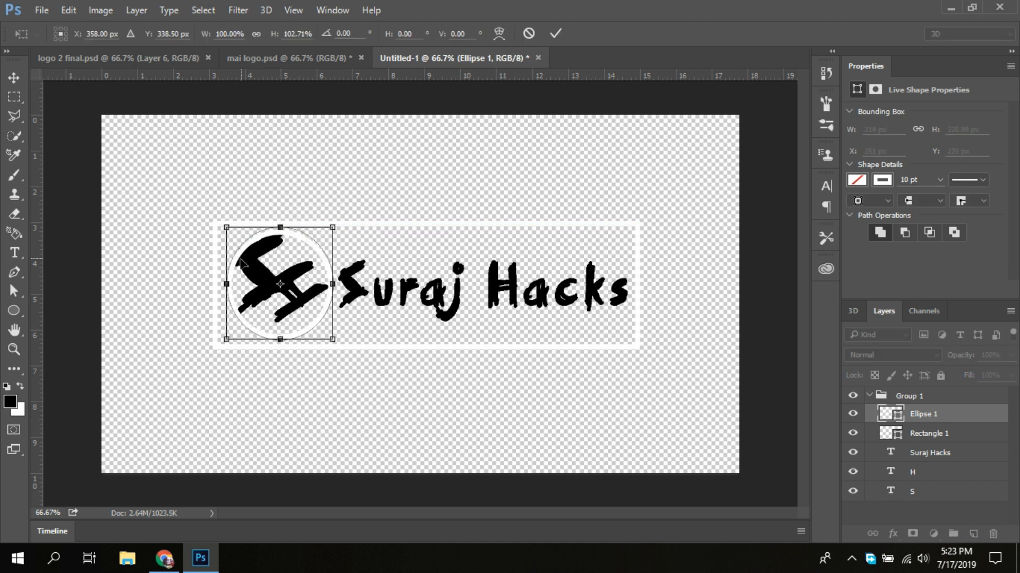
{"action": "left_click_drag", "start_coordinate": [226, 283], "coordinate": [222, 282]}
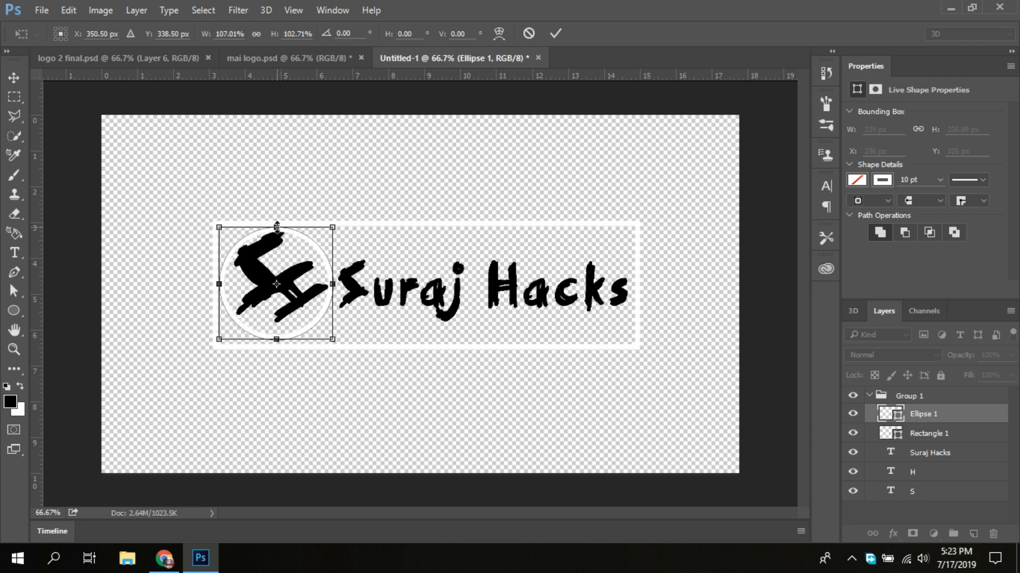
{"action": "left_click_drag", "start_coordinate": [277, 223], "coordinate": [276, 218]}
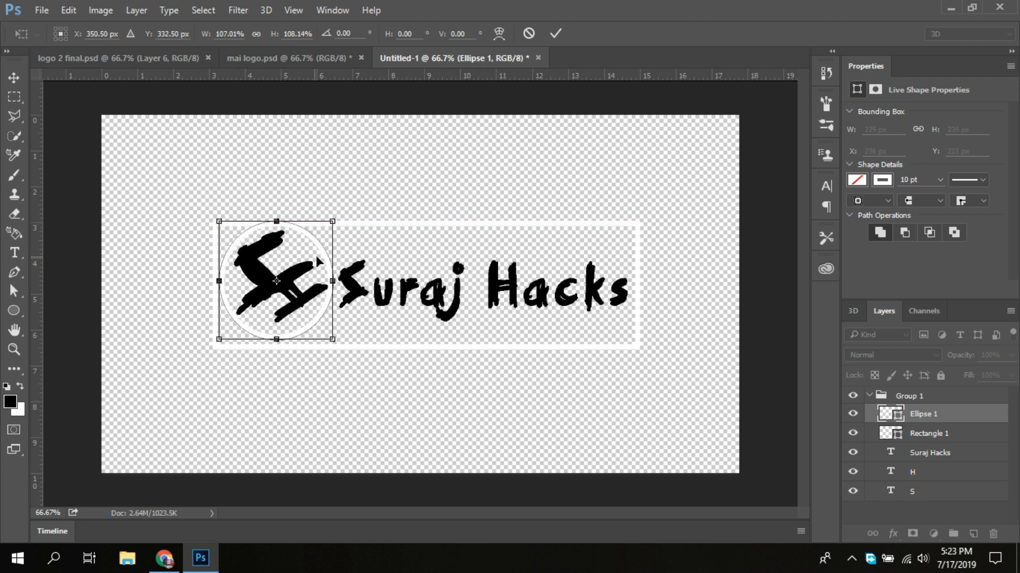
{"action": "key", "text": "Down"}
{"action": "key", "text": "Down"}
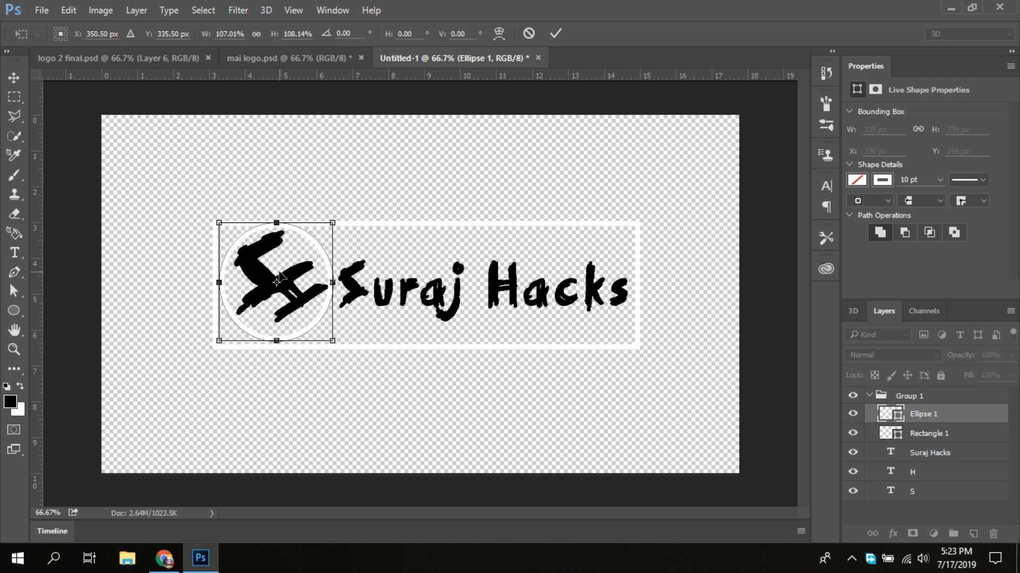
{"action": "key", "text": "Return"}
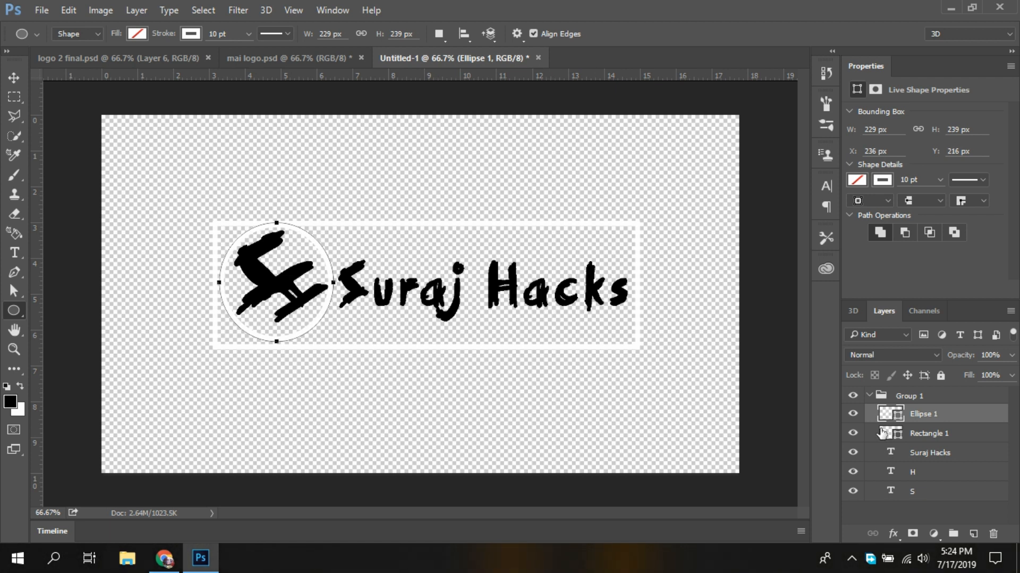
- Select Group 1 and collapse it in the layer list
{"action": "left_click", "coordinate": [878, 396]}
{"action": "left_click", "coordinate": [868, 396]}
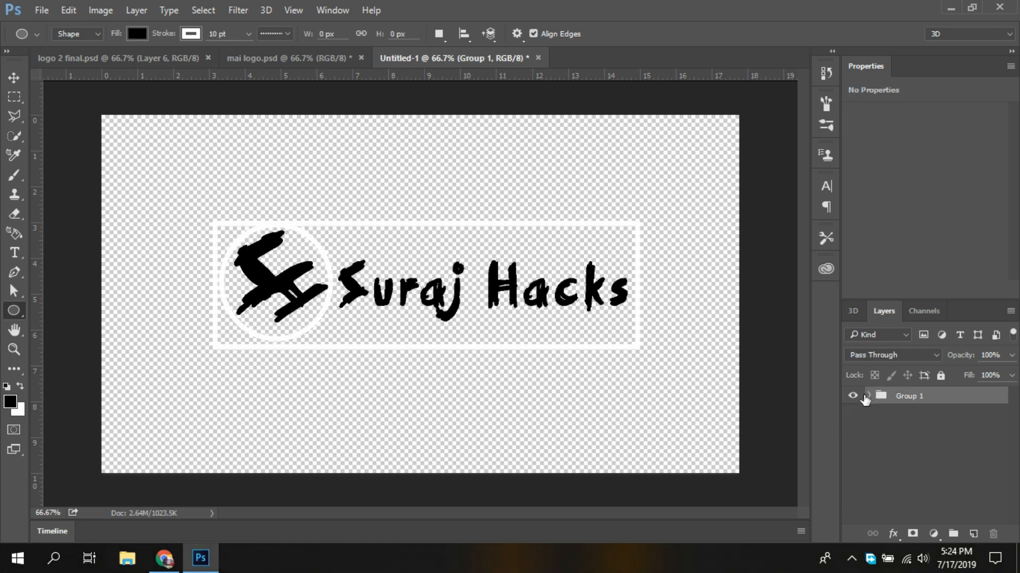
{"action": "left_click", "coordinate": [868, 396]}
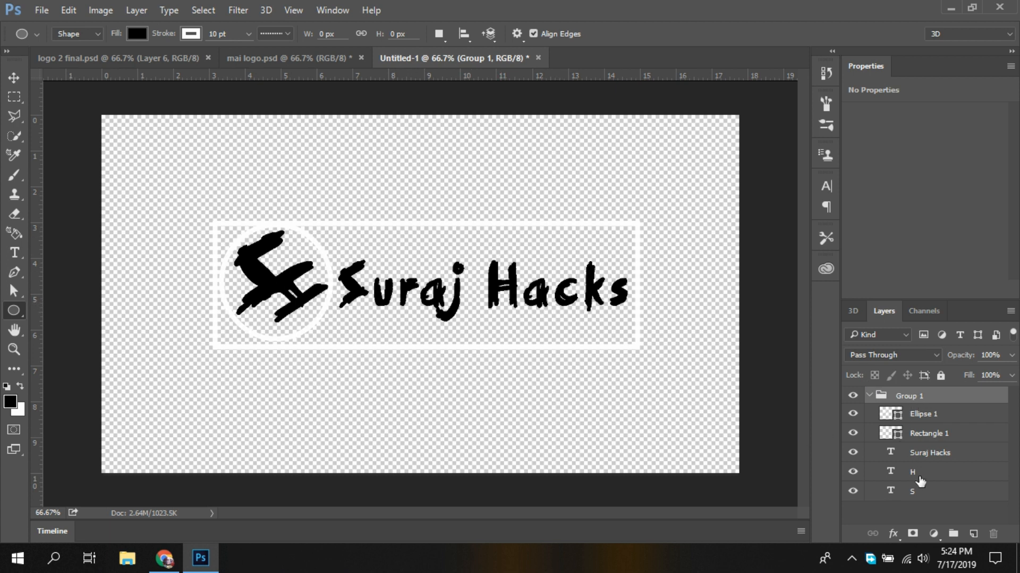
{"action": "left_click", "coordinate": [868, 397]}
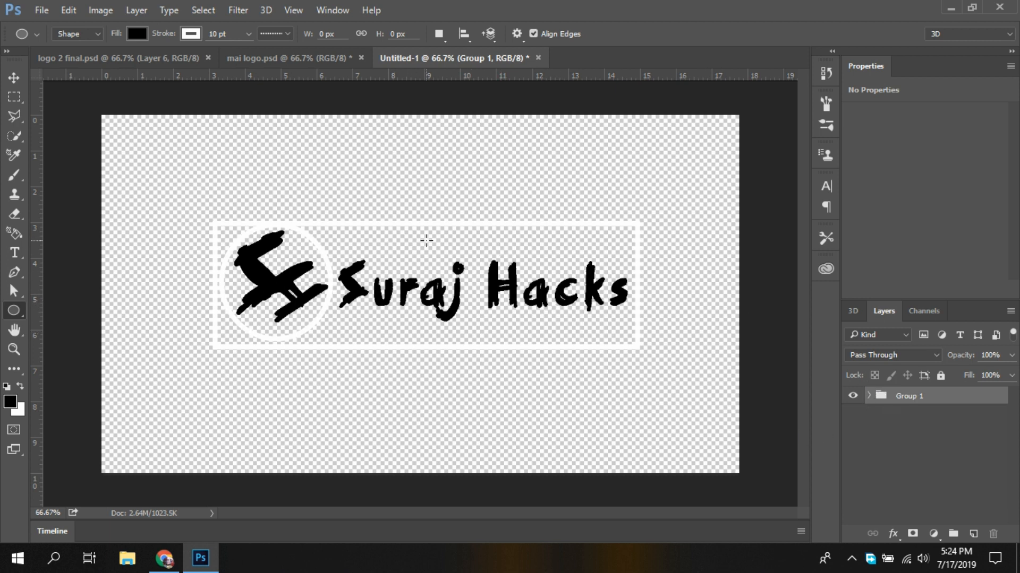
- Open the image maxresdefault.jpg from the suraj javascript folder
{"action": "left_click", "coordinate": [41, 10]}
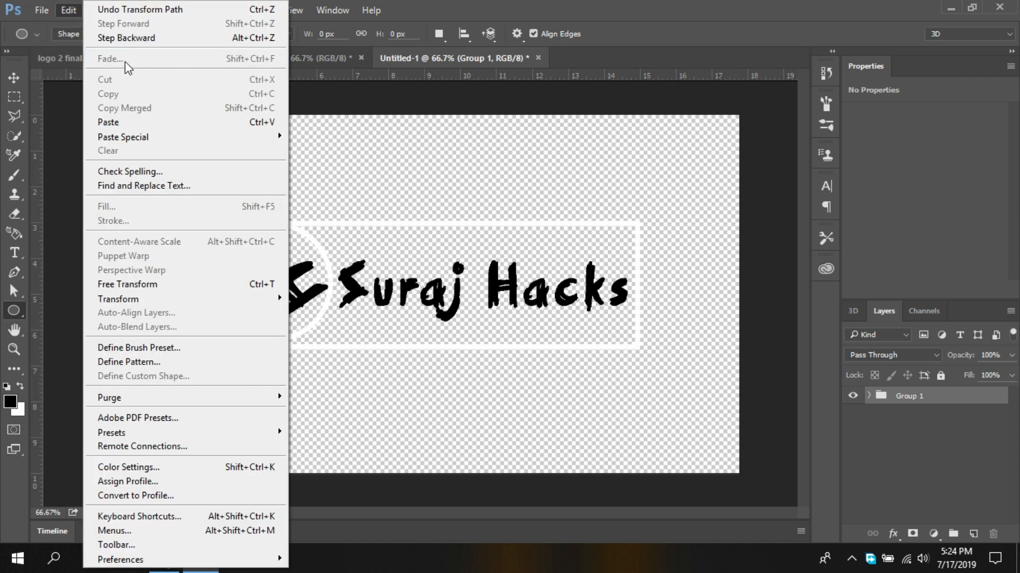
{"action": "left_click", "coordinate": [53, 41]}
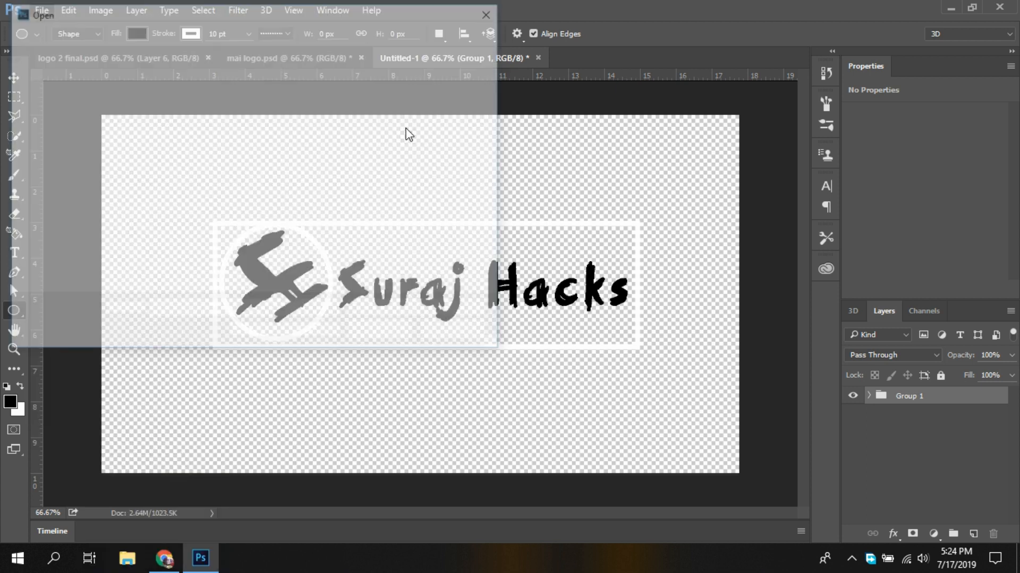
{"action": "left_click_drag", "start_coordinate": [500, 103], "coordinate": [504, 206]}
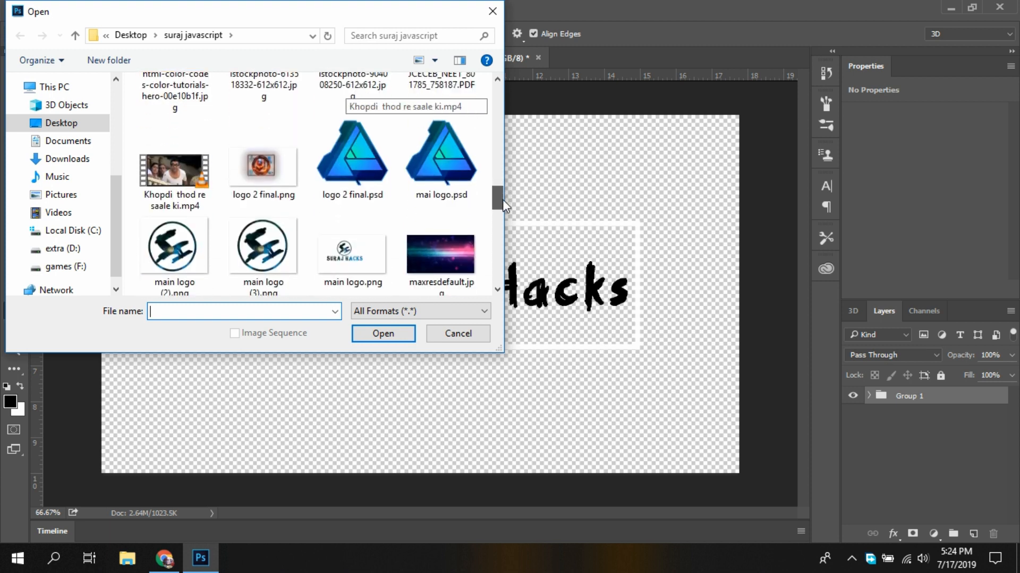
{"action": "double_click", "coordinate": [451, 247]}
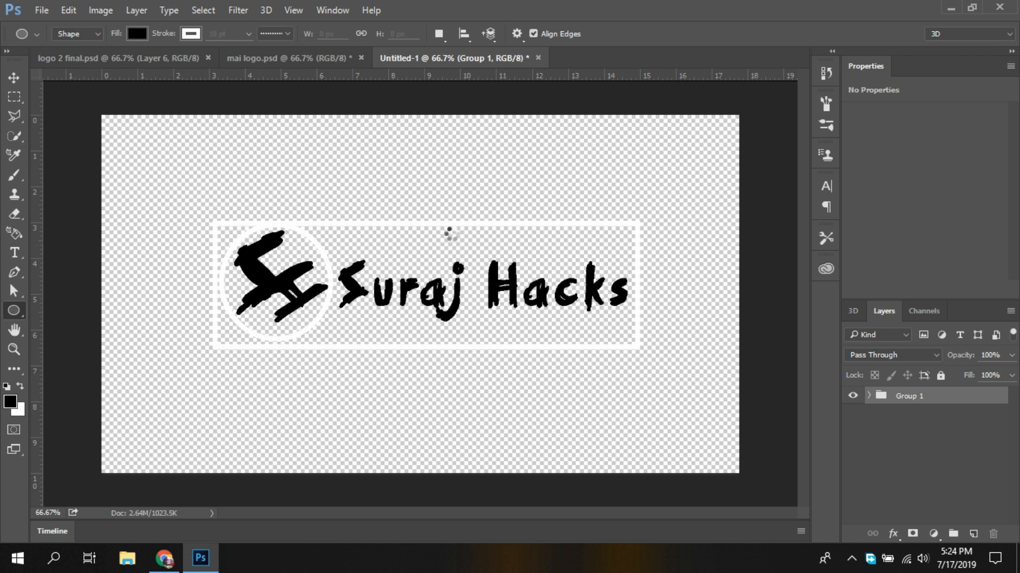
- Copy the entire maxresdefault.jpg image and paste it into the Untitled-1 logo document
{"action": "key", "text": "ctrl+a"}
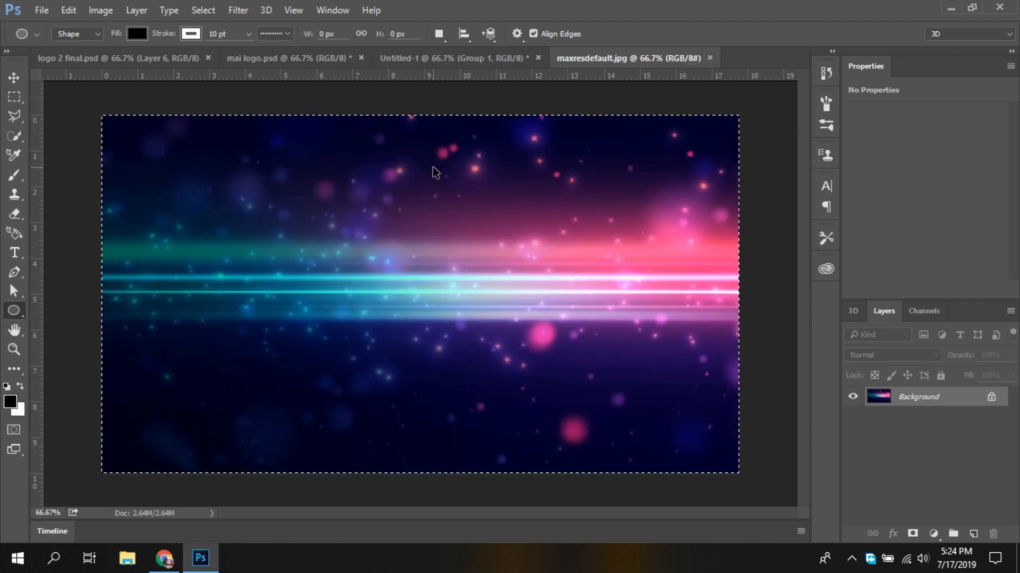
{"action": "left_click", "coordinate": [311, 59]}
{"action": "left_click", "coordinate": [430, 59]}
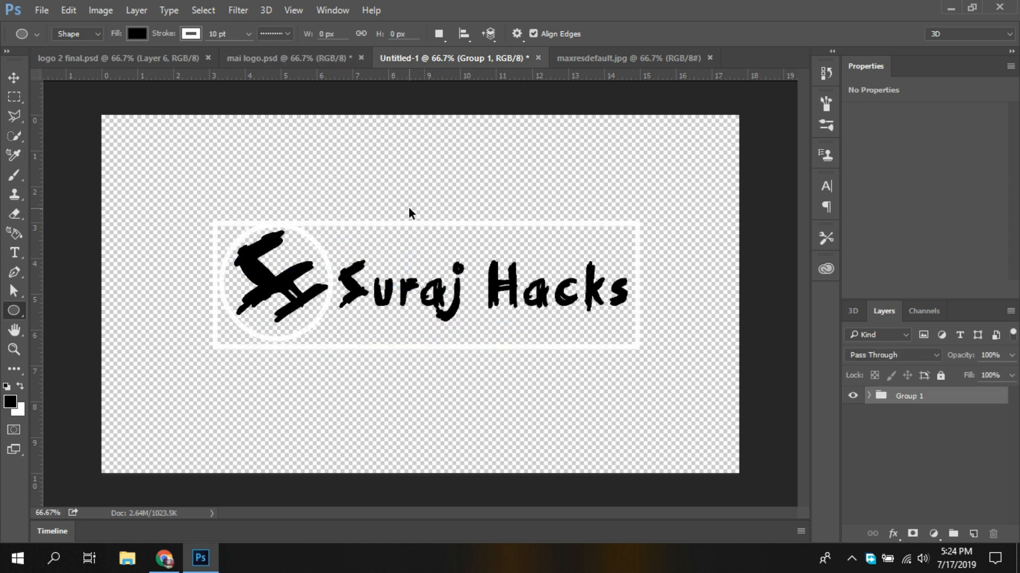
{"action": "key", "text": "ctrl+v"}
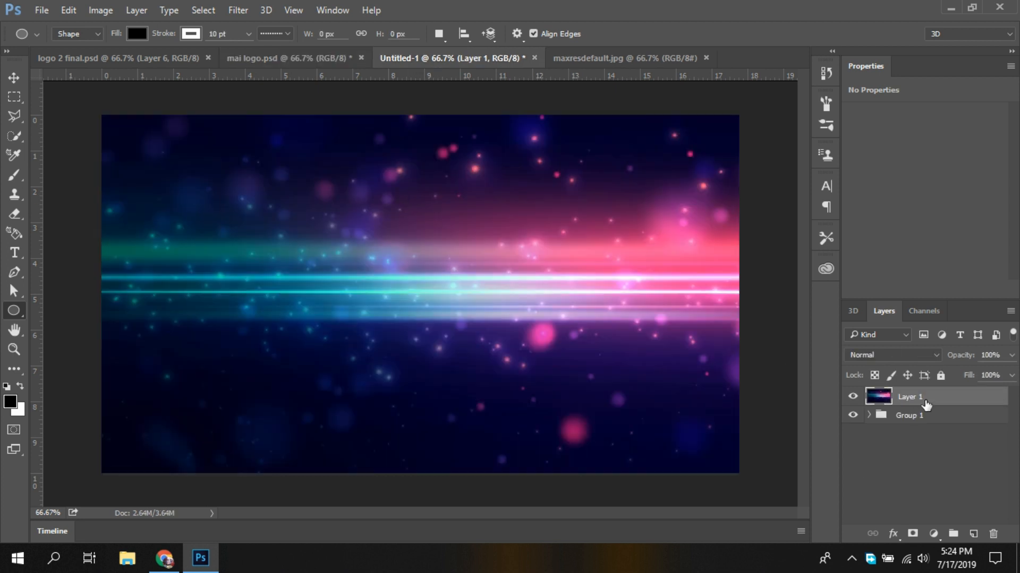
- Scale the pasted image to about 84% and move it down so that it covers the logo
{"action": "right_click", "coordinate": [943, 410]}
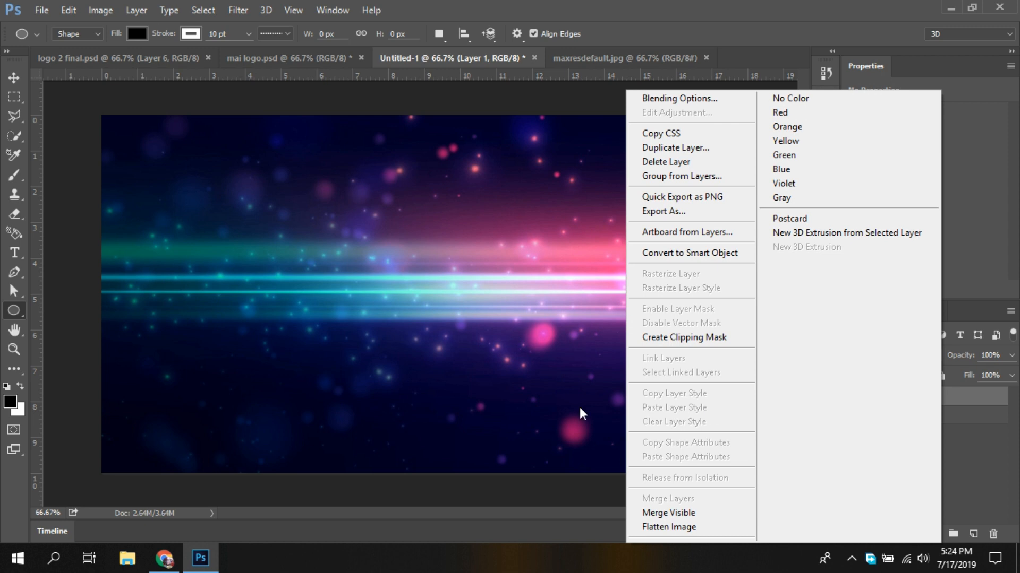
{"action": "left_click", "coordinate": [507, 492]}
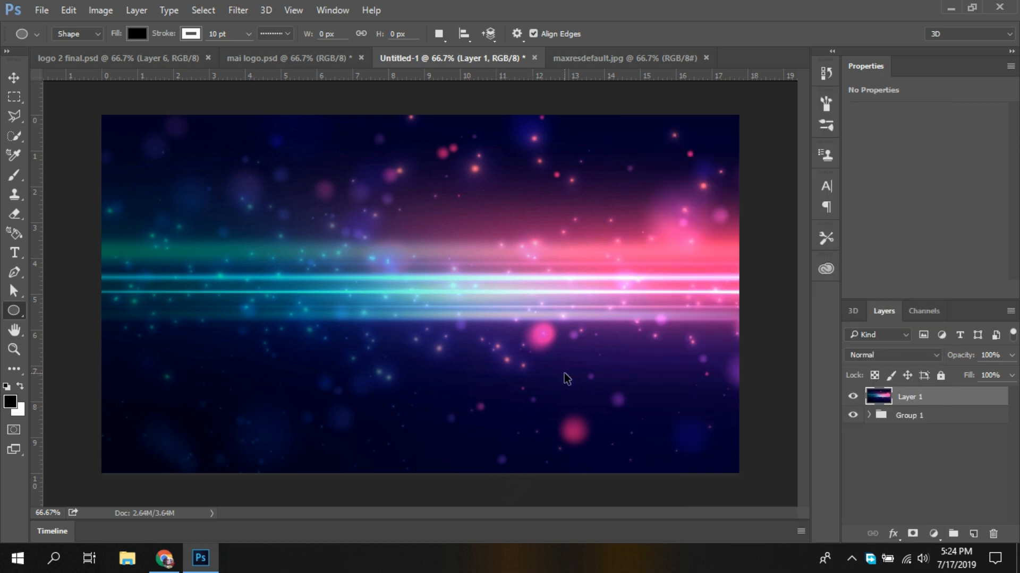
{"action": "key", "text": "ctrl+t"}
{"action": "left_click_drag", "start_coordinate": [101, 116], "coordinate": [171, 153]}
{"action": "left_click_drag", "start_coordinate": [297, 258], "coordinate": [257, 227]}
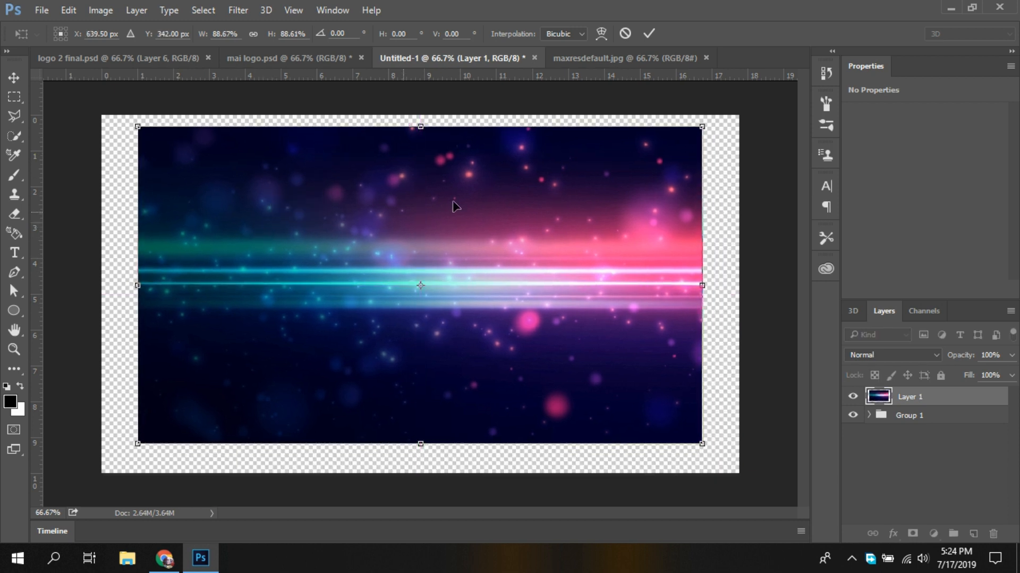
{"action": "left_click_drag", "start_coordinate": [702, 126], "coordinate": [672, 141]}
{"action": "left_click_drag", "start_coordinate": [615, 190], "coordinate": [630, 236]}
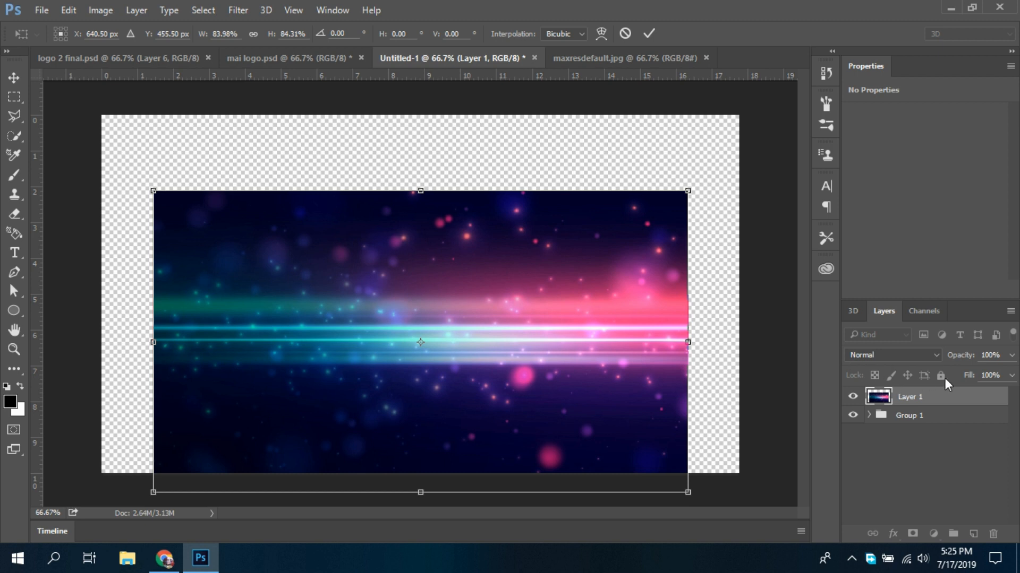
- Clip the pasted image layer to Group 1 with a clipping mask
{"action": "left_click_drag", "start_coordinate": [951, 392], "coordinate": [972, 401]}
{"action": "key", "text": "u"}
{"action": "left_click", "coordinate": [973, 404], "text": "alt"}
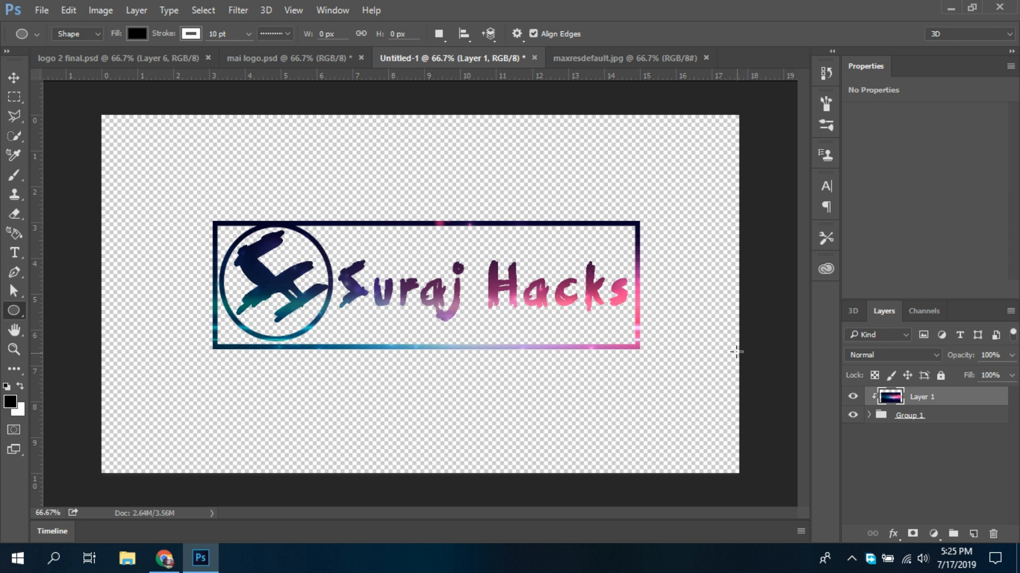
- Expand Group 1 and move the ellipse down to Y 219 px, applying the transformation
{"action": "left_click", "coordinate": [869, 416]}
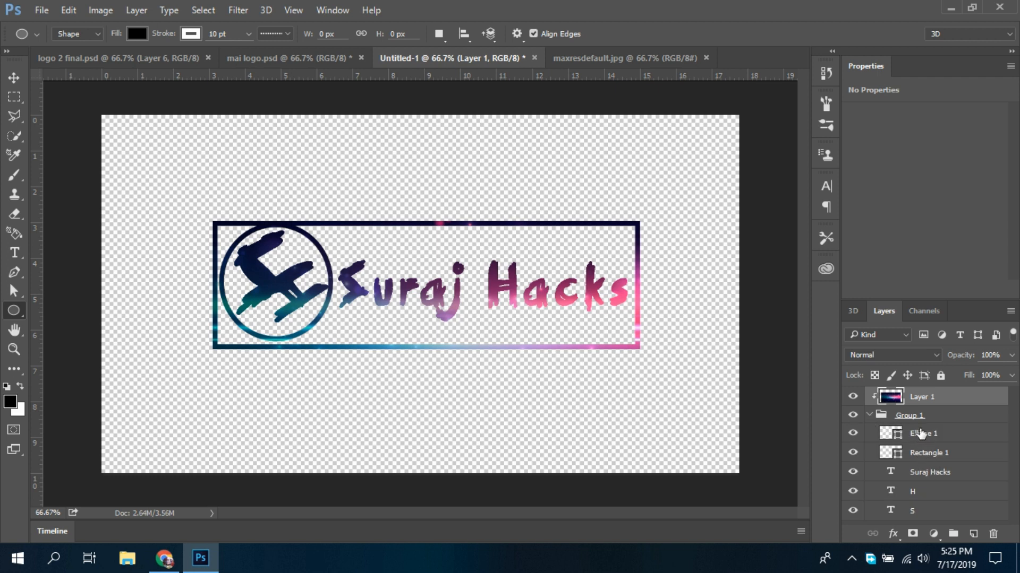
{"action": "left_click", "coordinate": [933, 435]}
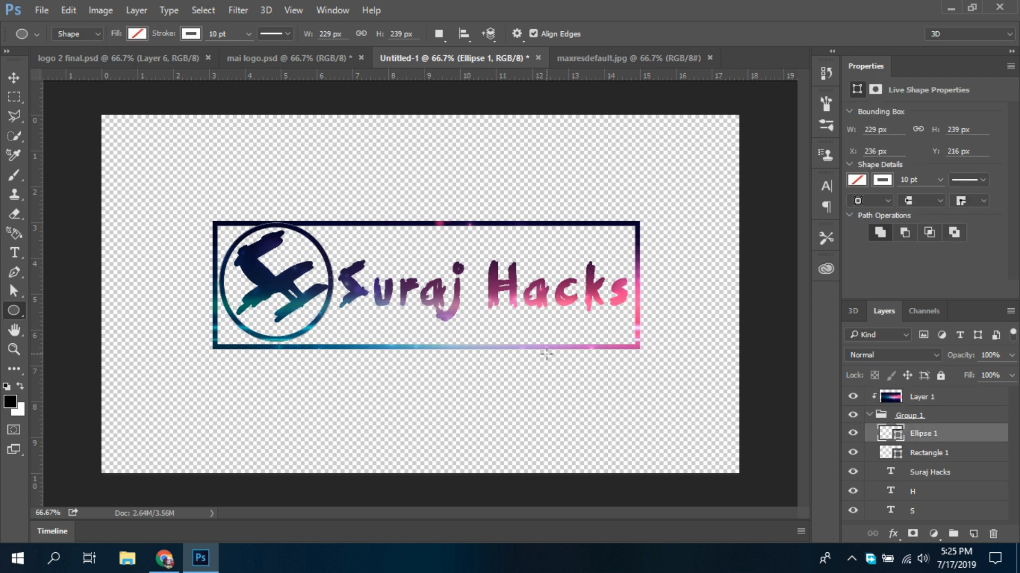
{"action": "key", "text": "ctrl+t"}
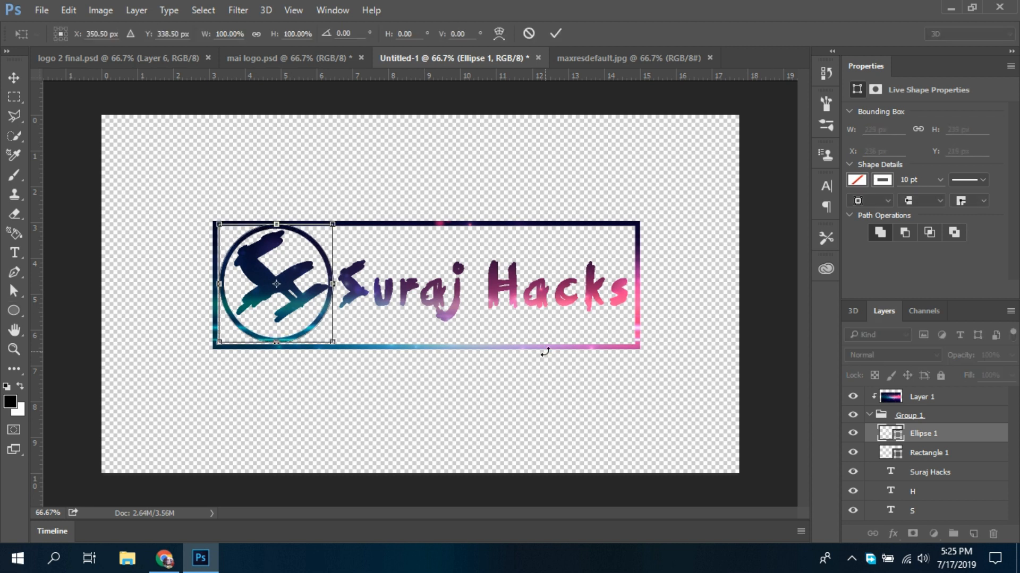
{"action": "key", "text": "Return"}
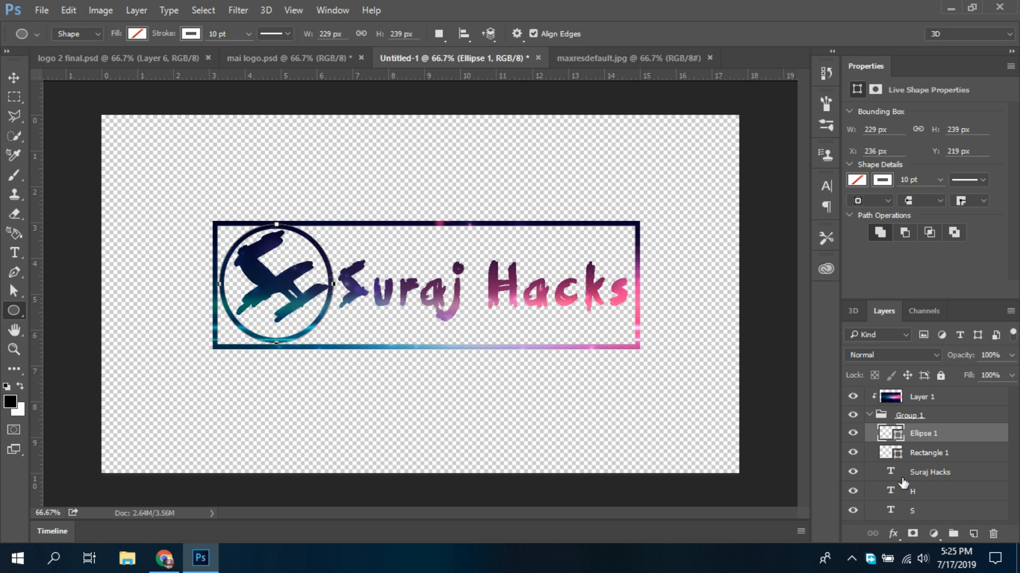
- Group the H and S text layers into a new group inside Group 1 and leave it collapsed
{"action": "left_click", "coordinate": [899, 510]}
{"action": "left_click", "coordinate": [907, 491], "text": "shift"}
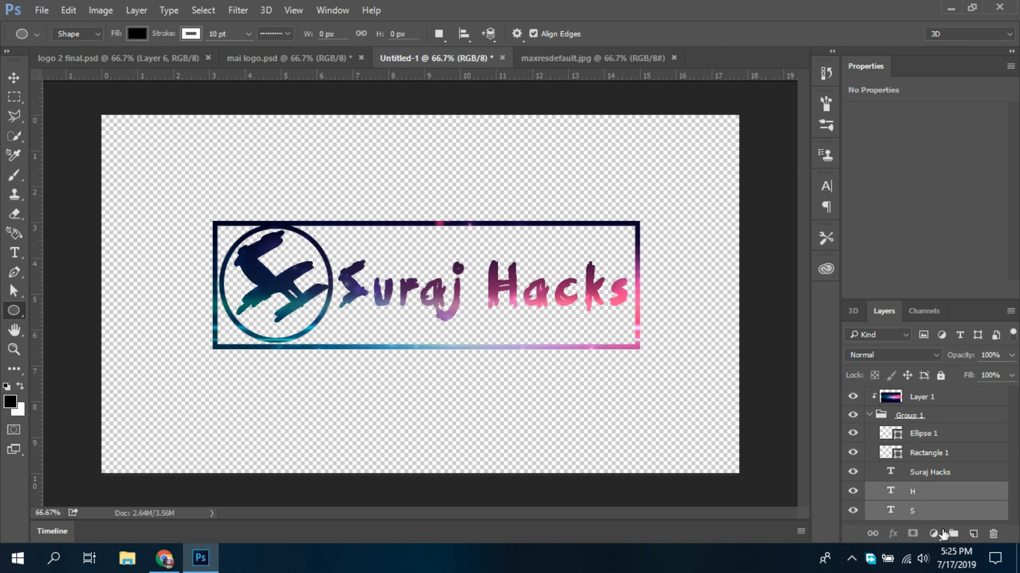
{"action": "left_click", "coordinate": [953, 534]}
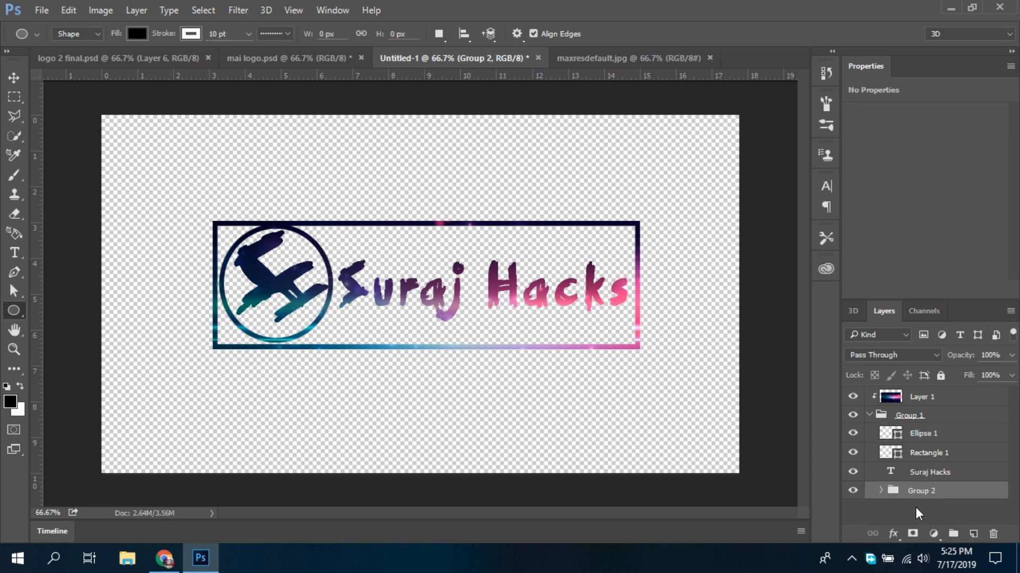
{"action": "left_click", "coordinate": [881, 491]}
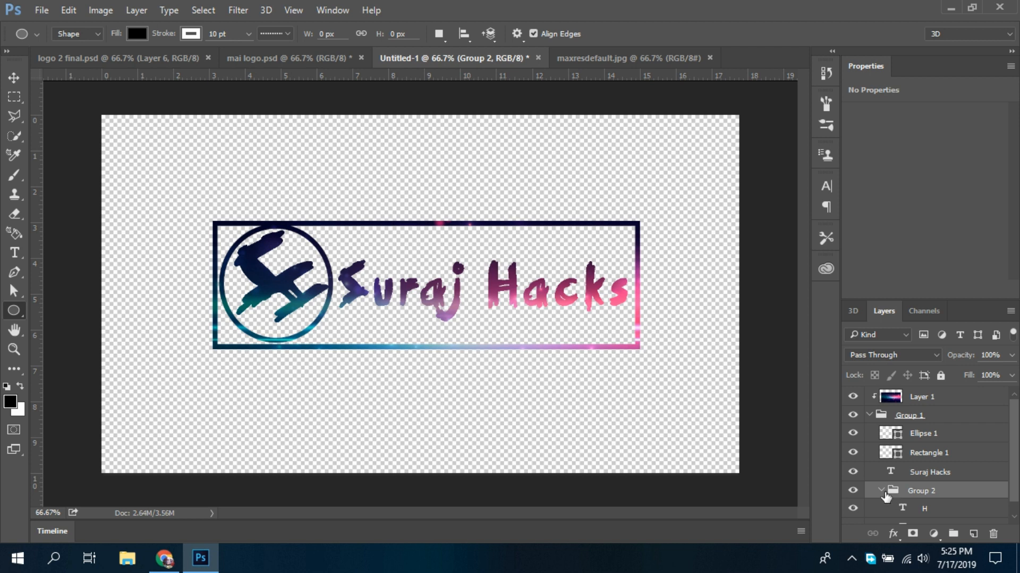
{"action": "left_click", "coordinate": [882, 491]}
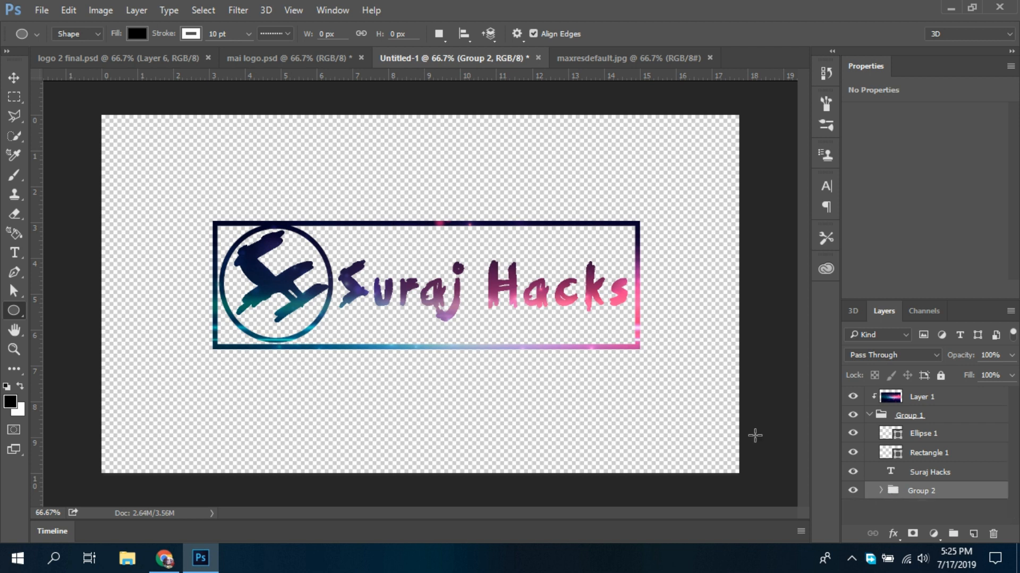
- Shift the clipped background image slightly down over the logo and select the group holding the H and S layers
{"action": "left_click", "coordinate": [13, 77]}
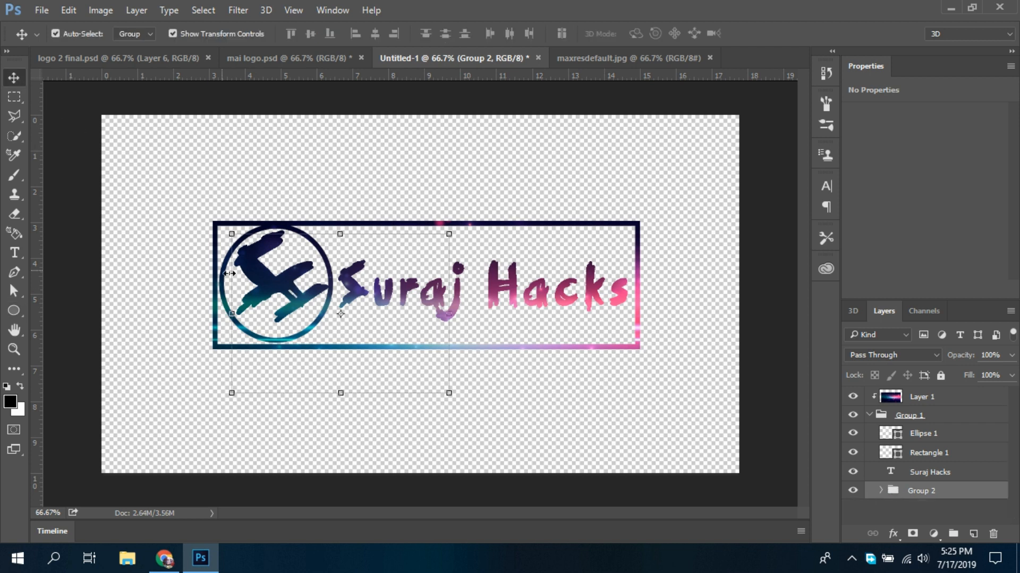
{"action": "left_click", "coordinate": [270, 277]}
{"action": "left_click_drag", "start_coordinate": [270, 277], "coordinate": [272, 292]}
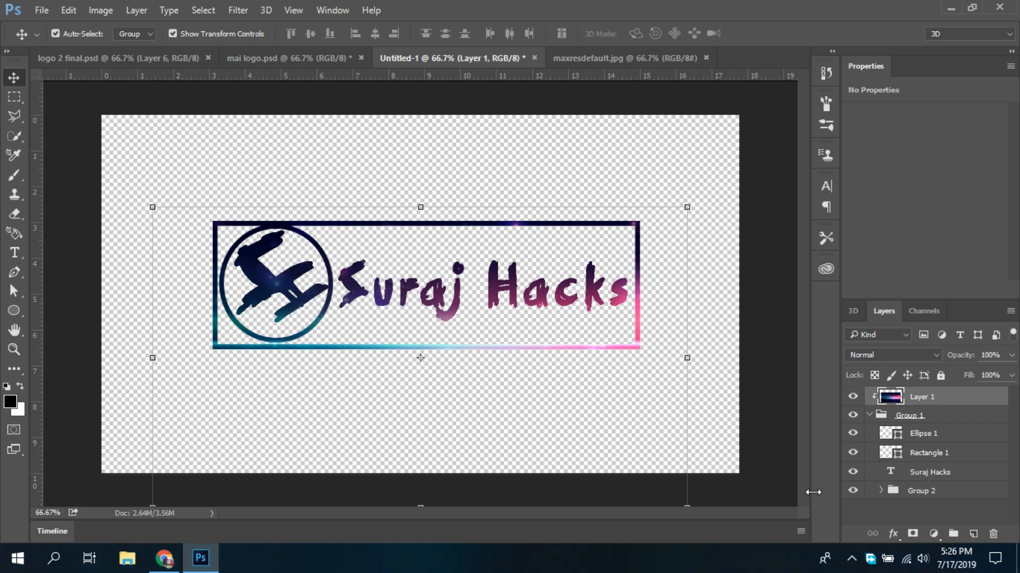
{"action": "left_click", "coordinate": [925, 493]}
{"action": "left_click_drag", "start_coordinate": [276, 291], "coordinate": [277, 293]}
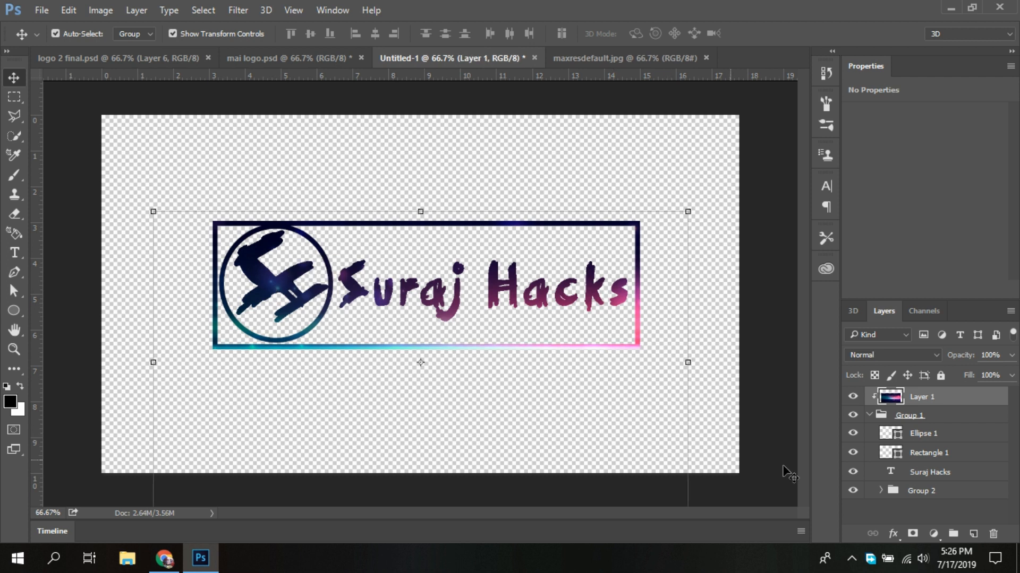
{"action": "left_click", "coordinate": [890, 490]}
{"action": "key", "text": "space"}
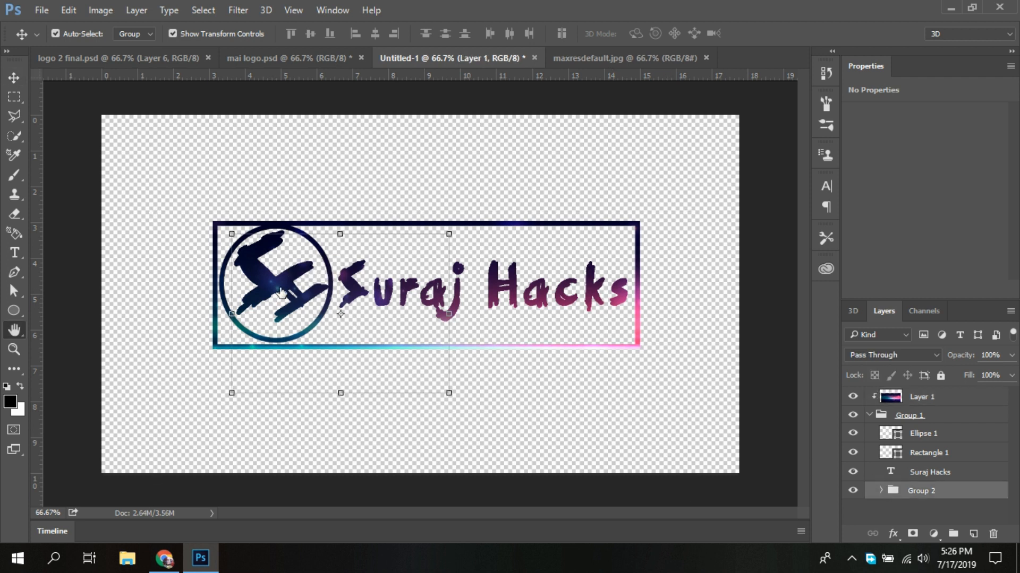
{"action": "left_click", "coordinate": [279, 293]}
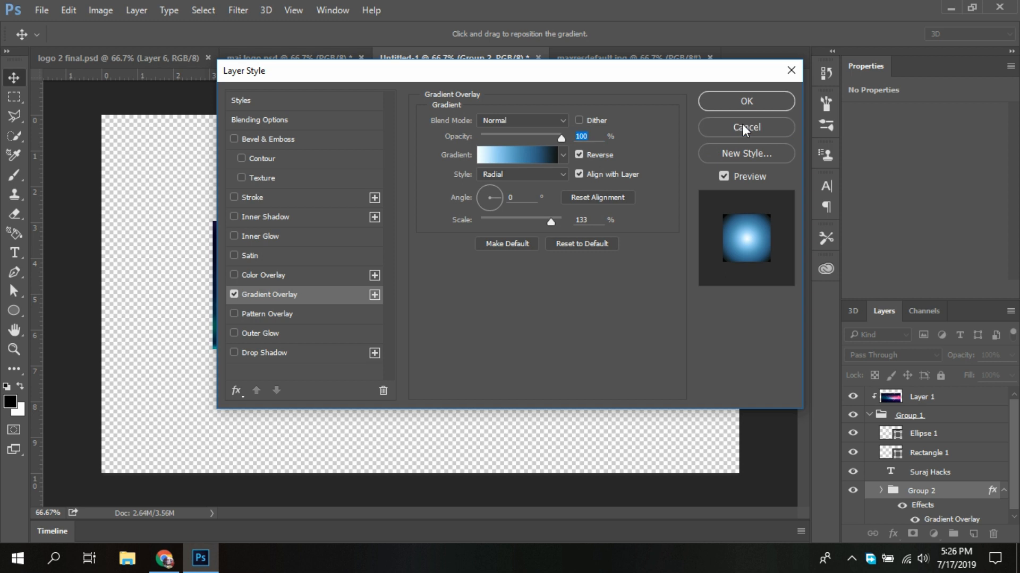
{"action": "left_click", "coordinate": [743, 127]}
- Move the H and S monogram group slightly left and down inside the circle and apply the transformation
{"action": "key", "text": "ctrl+t"}
{"action": "left_click_drag", "start_coordinate": [341, 294], "coordinate": [342, 293]}
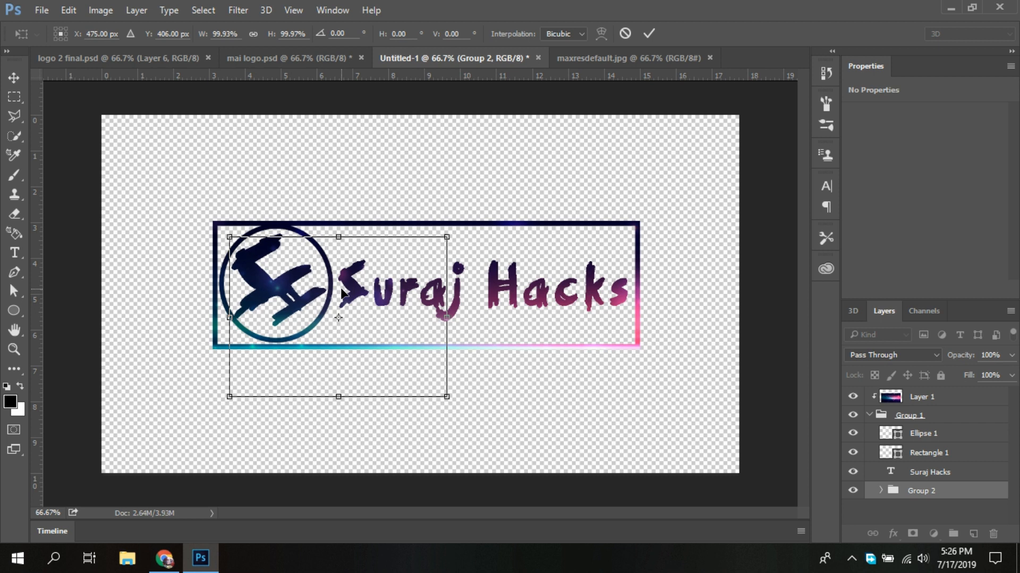
{"action": "key", "text": "Return"}
{"action": "left_click", "coordinate": [513, 293]}
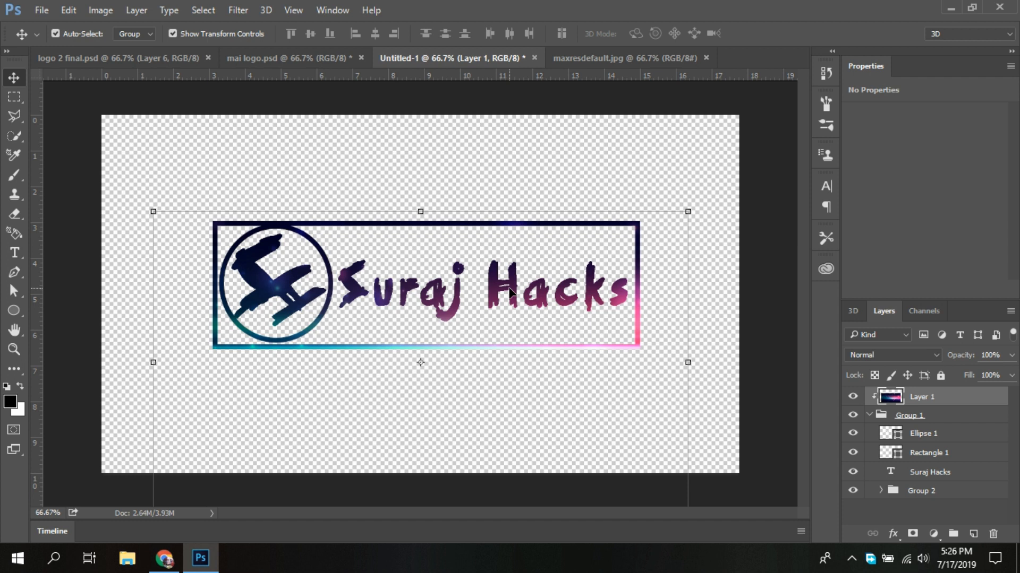
{"action": "left_click", "coordinate": [851, 558]}
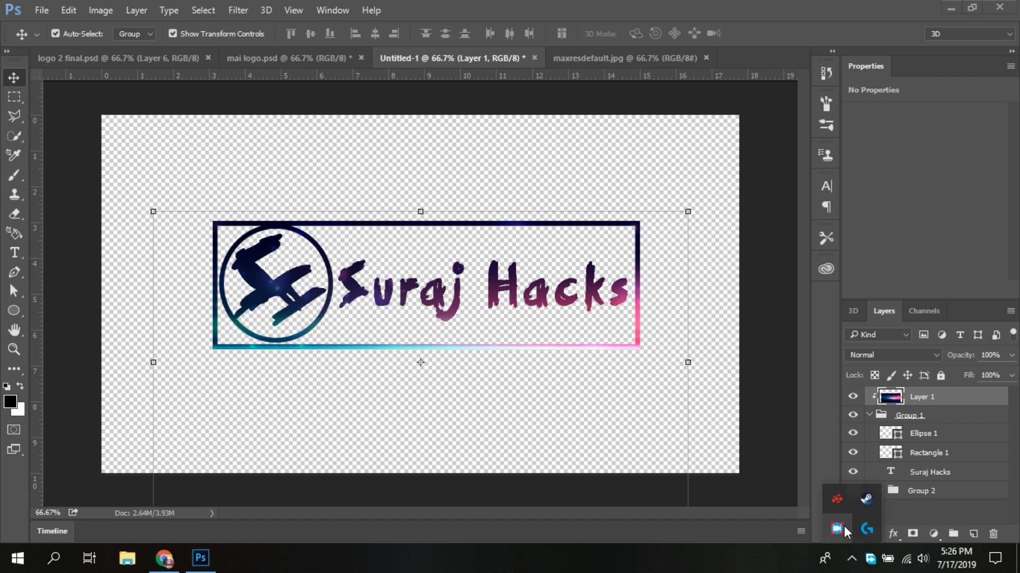